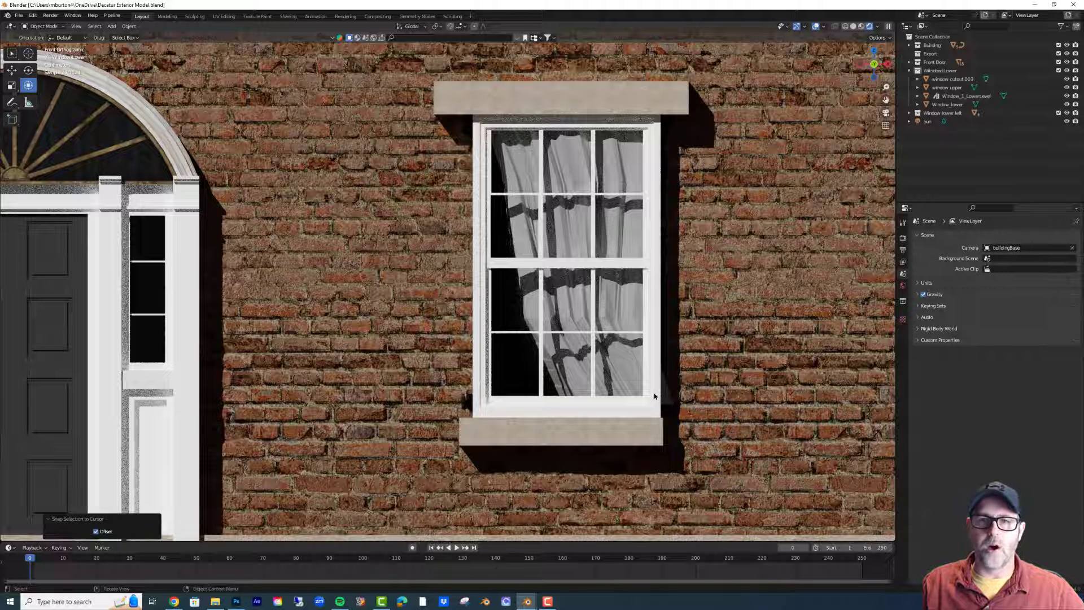
# Switch from the brick-wall window scene to the second, empty Blender window.
pyautogui.hotkey('ctrl', 'n')
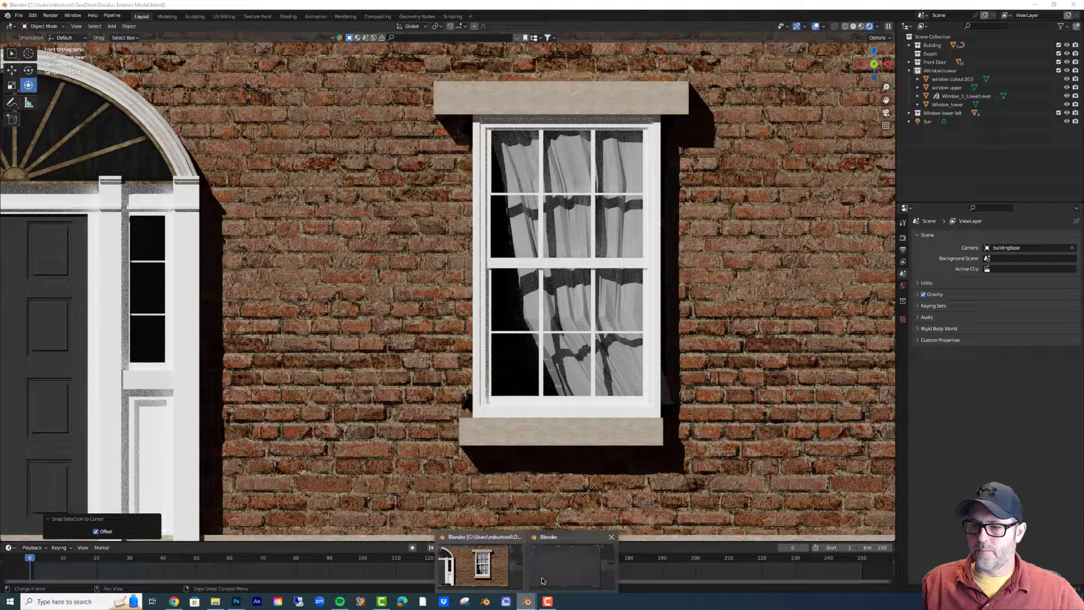
# In front view, add the brick-house photo from the exterior photos folder as a reference image.
pyautogui.click(547, 573)
pyautogui.press('KP_1')
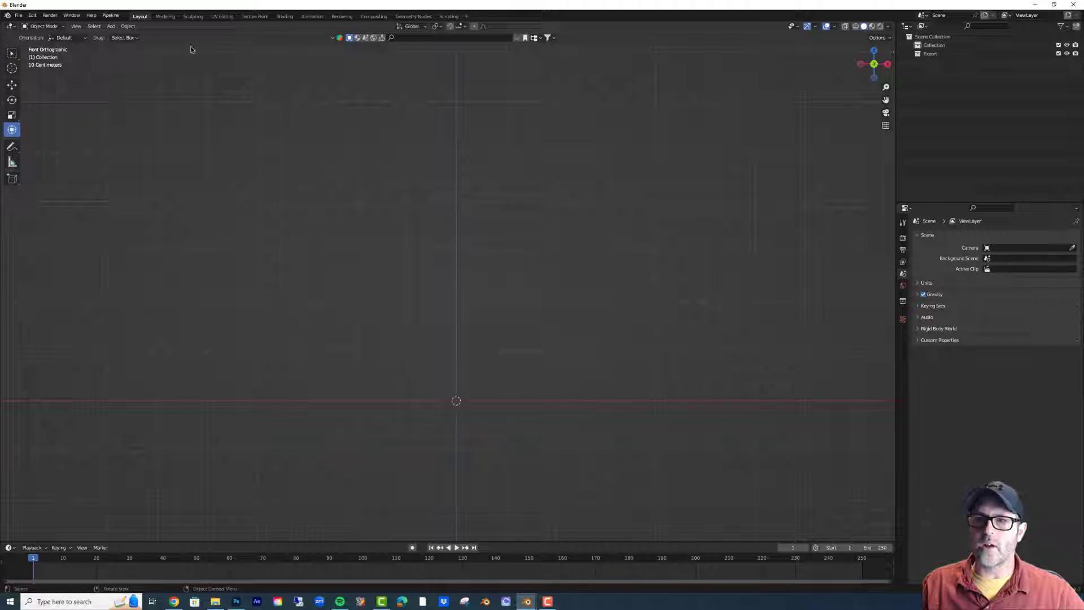
pyautogui.hotkey('shift', 'a')
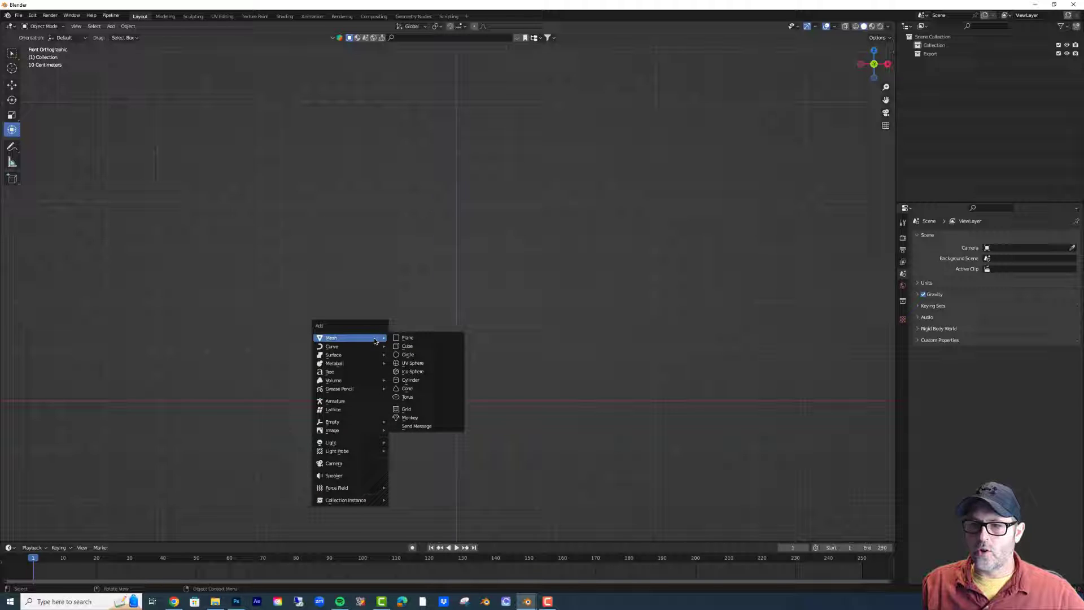
pyautogui.moveTo(377, 431)
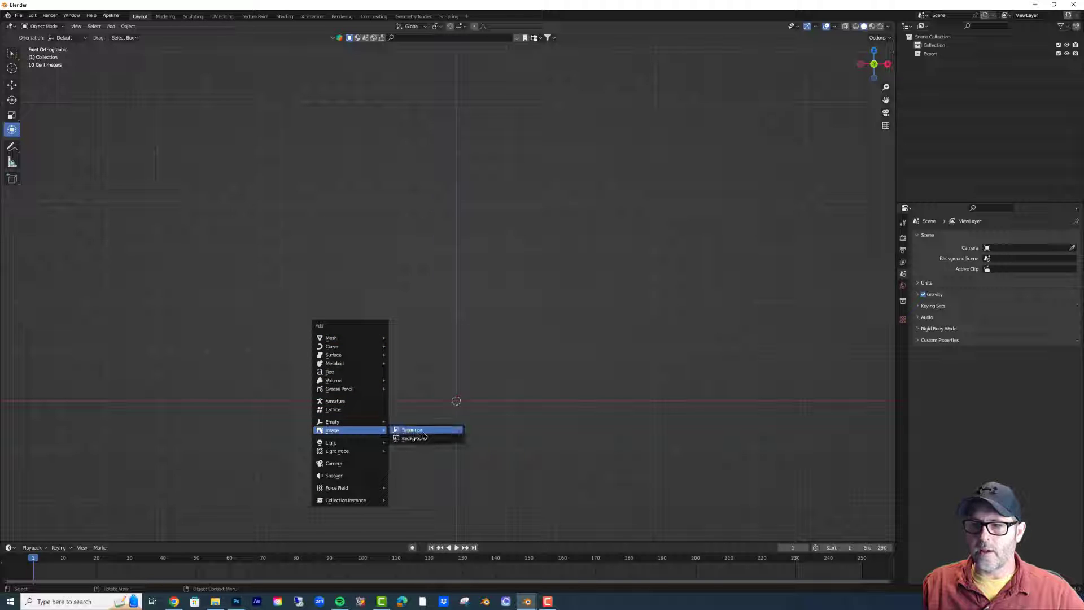
pyautogui.click(425, 431)
pyautogui.click(303, 416)
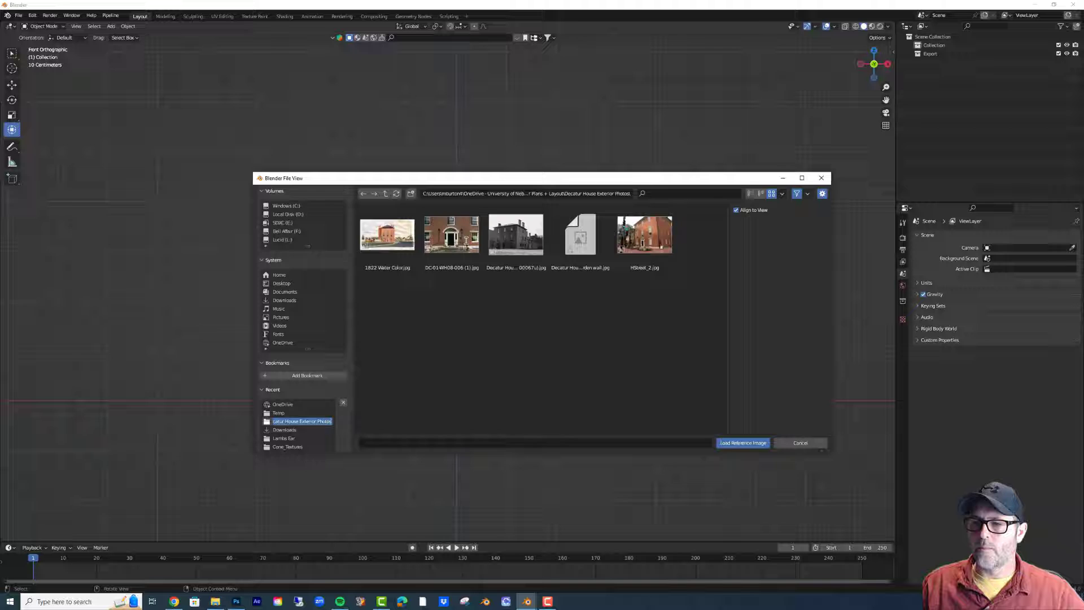
pyautogui.doubleClick(454, 237)
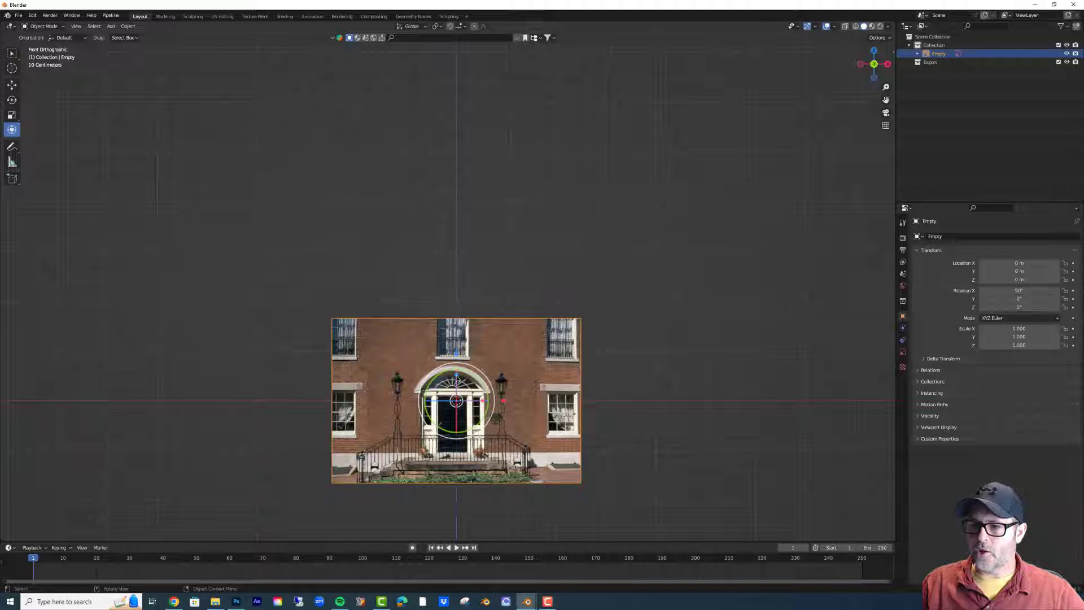
# Scale the reference photo to 2.764 and shift it left and upward.
pyautogui.moveTo(456, 354); pyautogui.dragTo(456, 286)
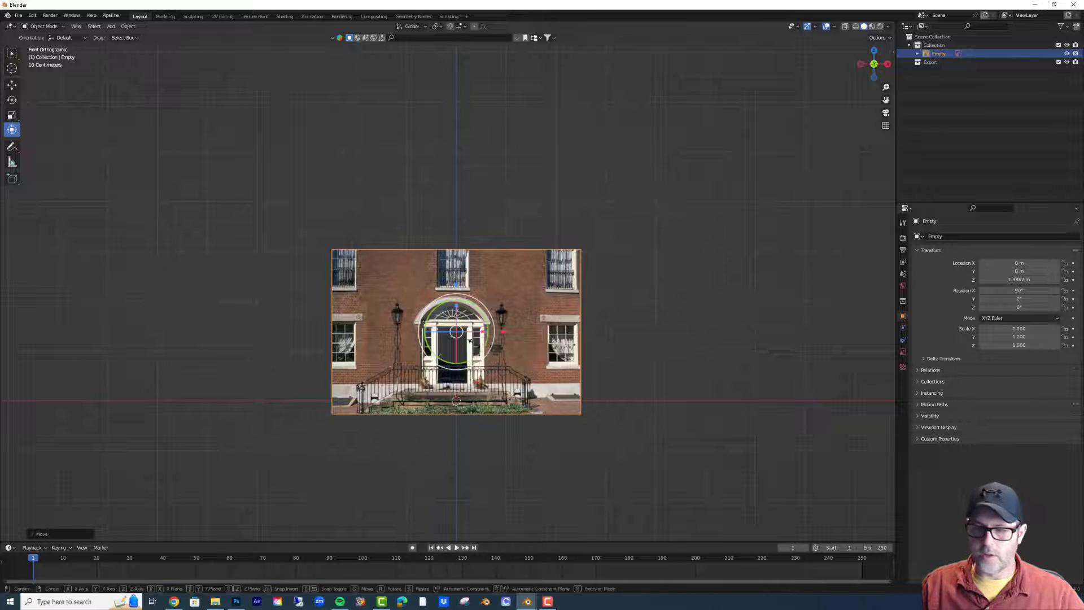
pyautogui.press('s')
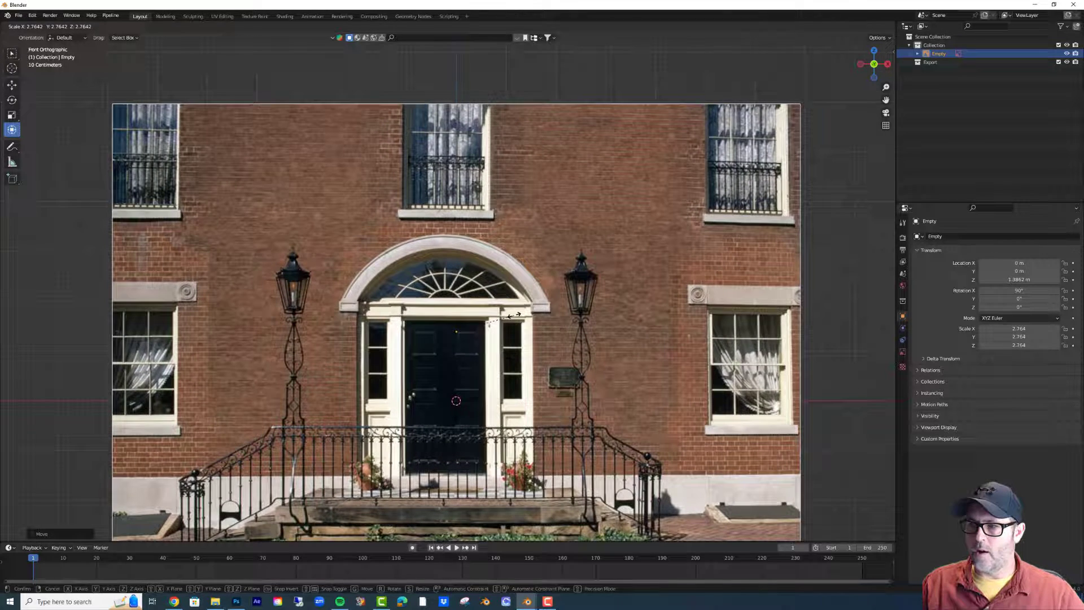
pyautogui.click(514, 315)
pyautogui.moveTo(505, 334); pyautogui.dragTo(157, 299)
pyautogui.moveTo(72, 287); pyautogui.dragTo(71, 265)
# Add a cube, raise it, and narrow it over the photo's window.
pyautogui.hotkey('shift', 'a')
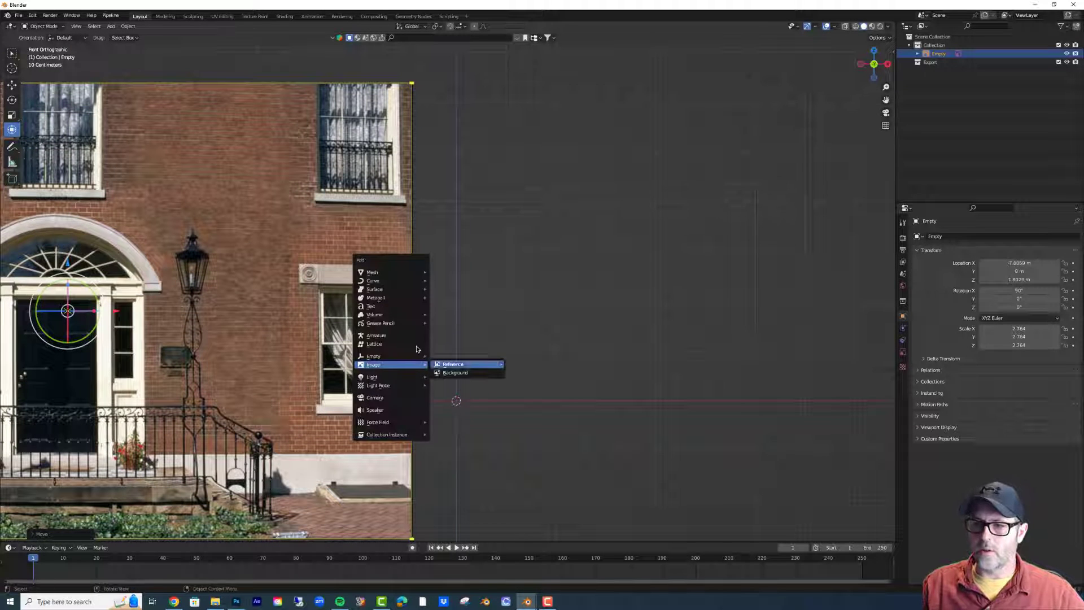
pyautogui.moveTo(407, 274)
pyautogui.click(448, 281)
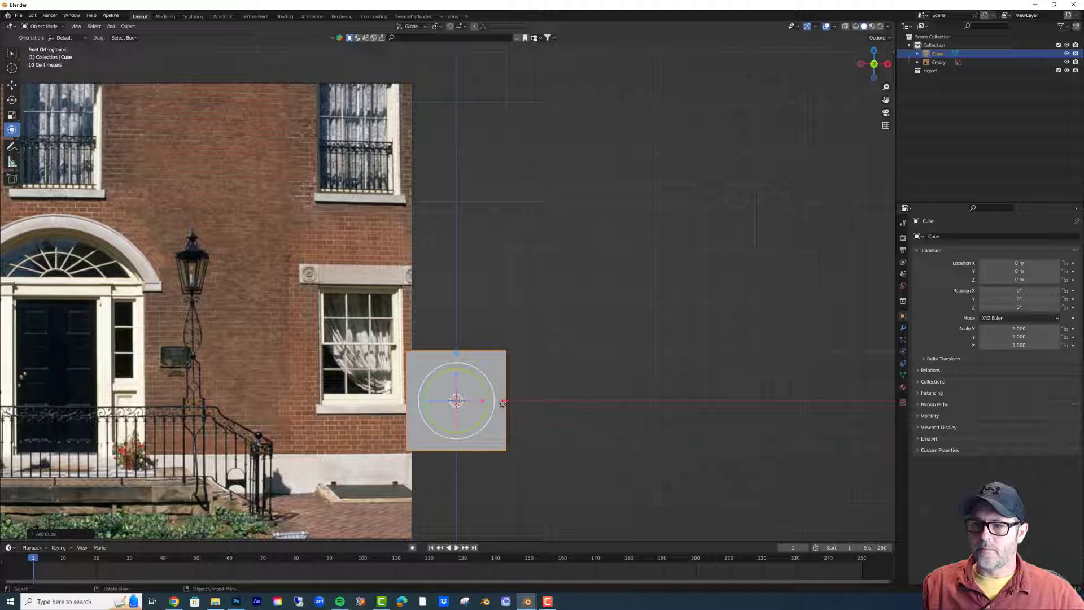
pyautogui.moveTo(456, 355); pyautogui.dragTo(456, 288)
pyautogui.moveTo(506, 337); pyautogui.dragTo(418, 345)
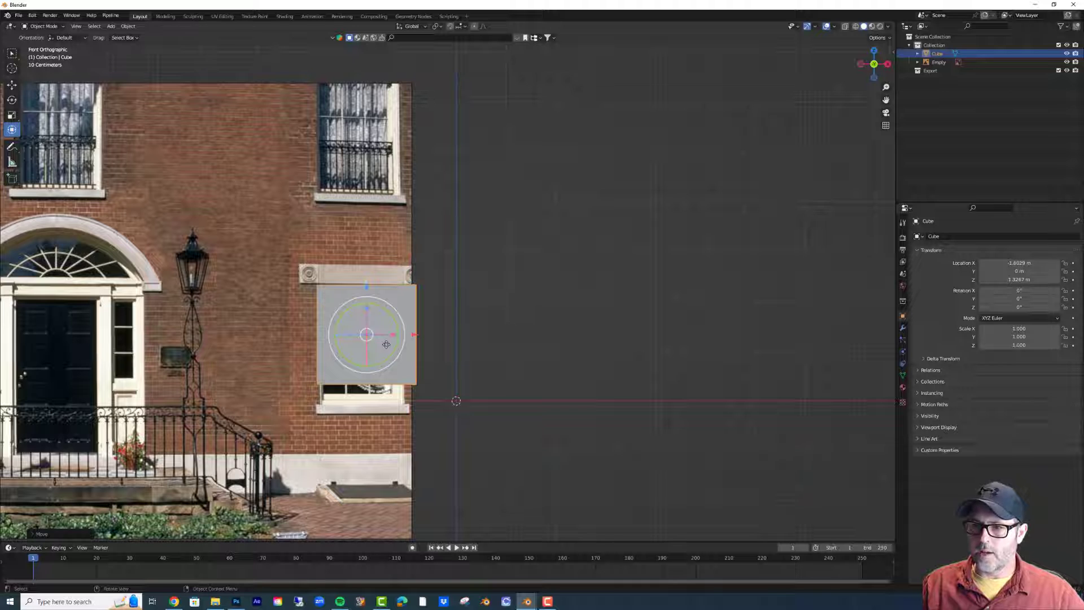
pyautogui.moveTo(386, 344); pyautogui.dragTo(388, 338, button='middle')
pyautogui.moveTo(393, 335); pyautogui.dragTo(393, 361)
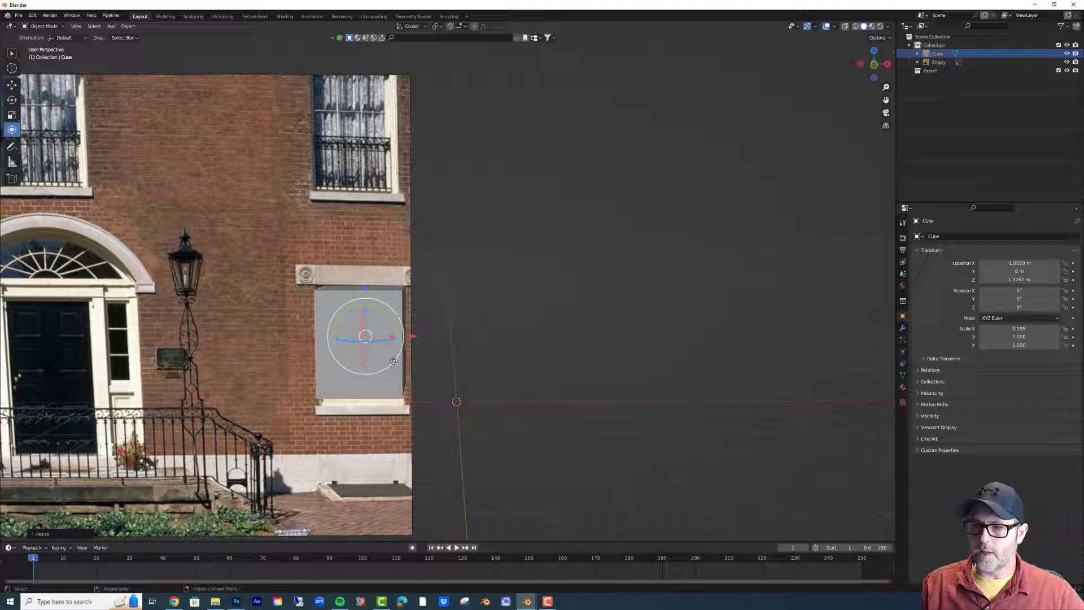
pyautogui.moveTo(393, 360); pyautogui.dragTo(408, 371, button='middle')
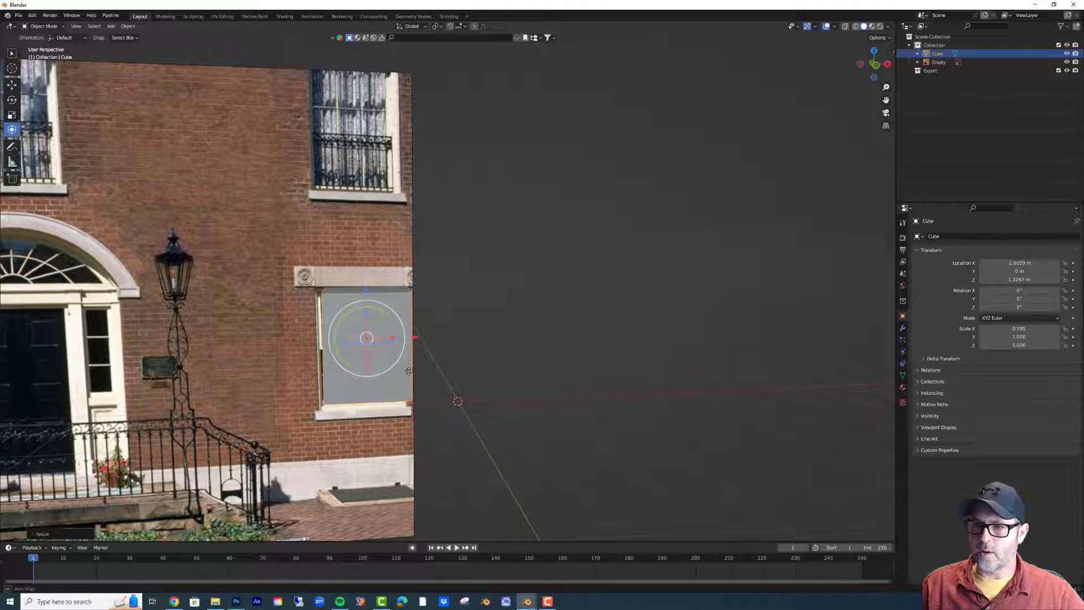
pyautogui.moveTo(415, 337); pyautogui.dragTo(410, 337)
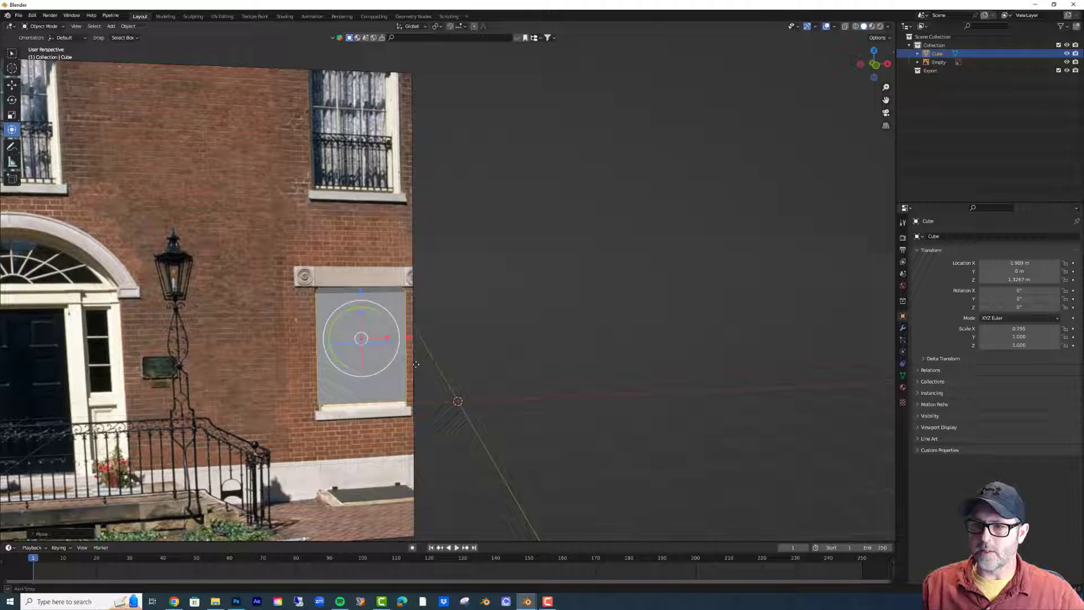
pyautogui.moveTo(416, 364); pyautogui.dragTo(416, 359, button='middle')
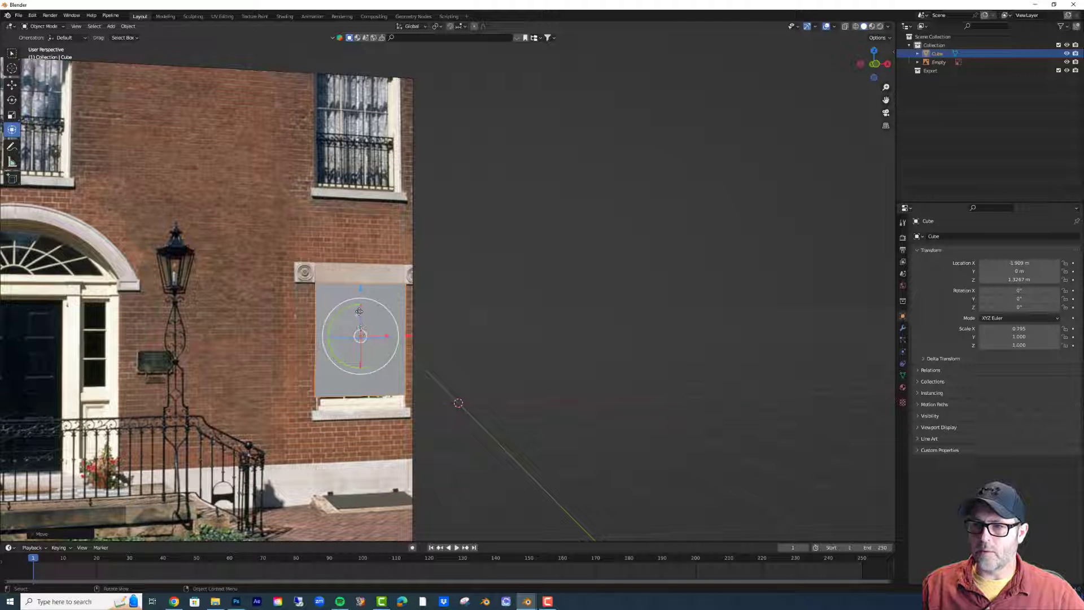
# Stretch the cube vertically and flatten its depth to scale 0.795, 0.458, 1.062.
pyautogui.press('s')
pyautogui.press('z')
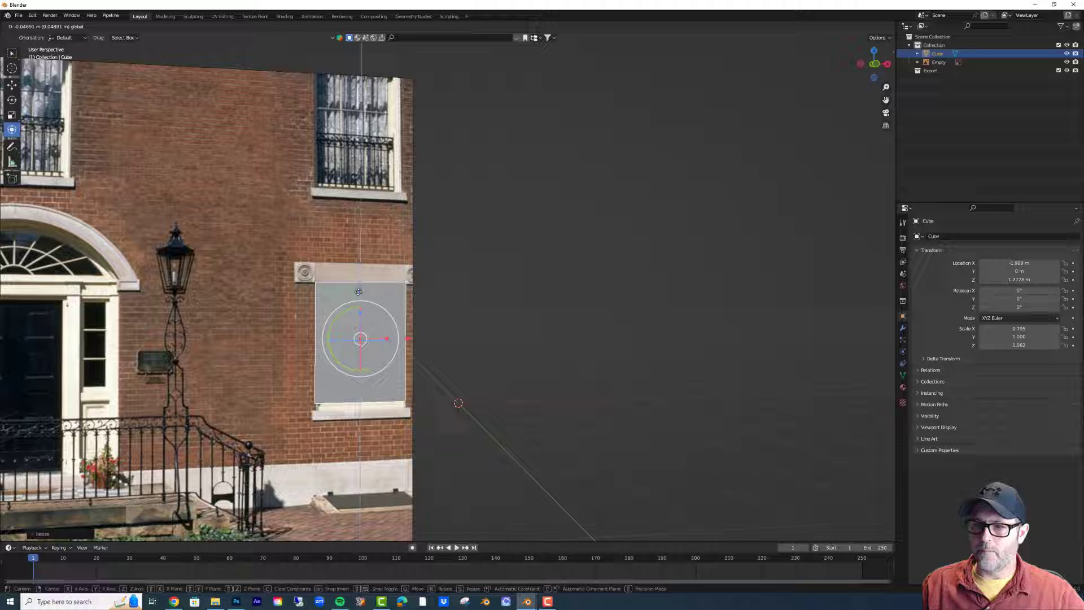
pyautogui.moveTo(410, 344); pyautogui.dragTo(539, 402)
pyautogui.moveTo(539, 402); pyautogui.dragTo(509, 398, button='middle')
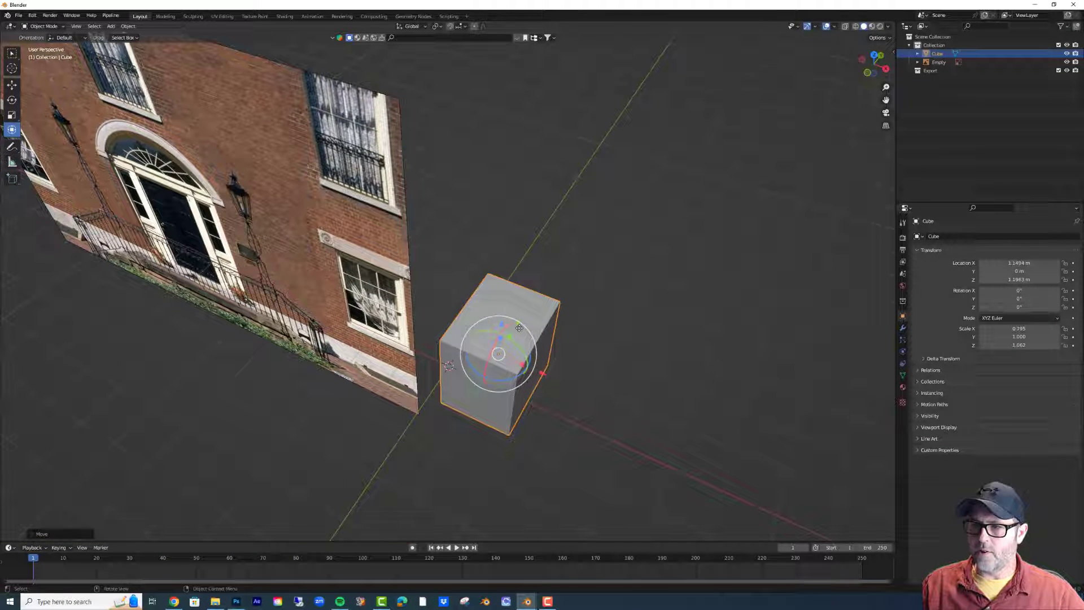
pyautogui.moveTo(517, 325); pyautogui.dragTo(510, 361)
pyautogui.moveTo(511, 361); pyautogui.dragTo(535, 361, button='middle')
pyautogui.scroll(3, 534, 367)
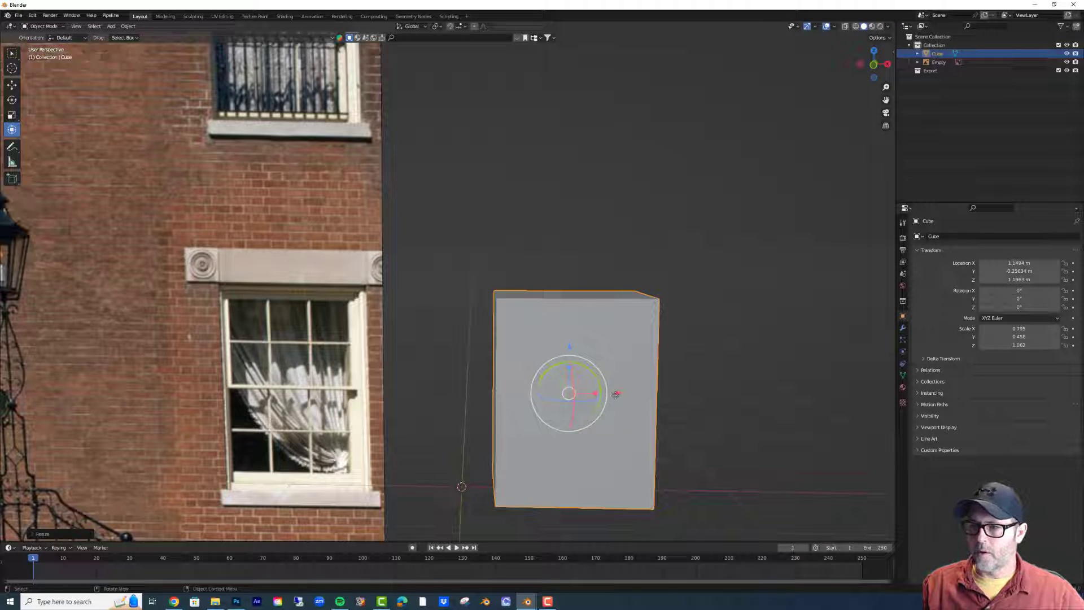
pyautogui.moveTo(616, 394); pyautogui.dragTo(552, 394)
pyautogui.keyDown('shift'); pyautogui.moveTo(542, 402); pyautogui.dragTo(412, 342, button='middle'); pyautogui.keyUp('shift')
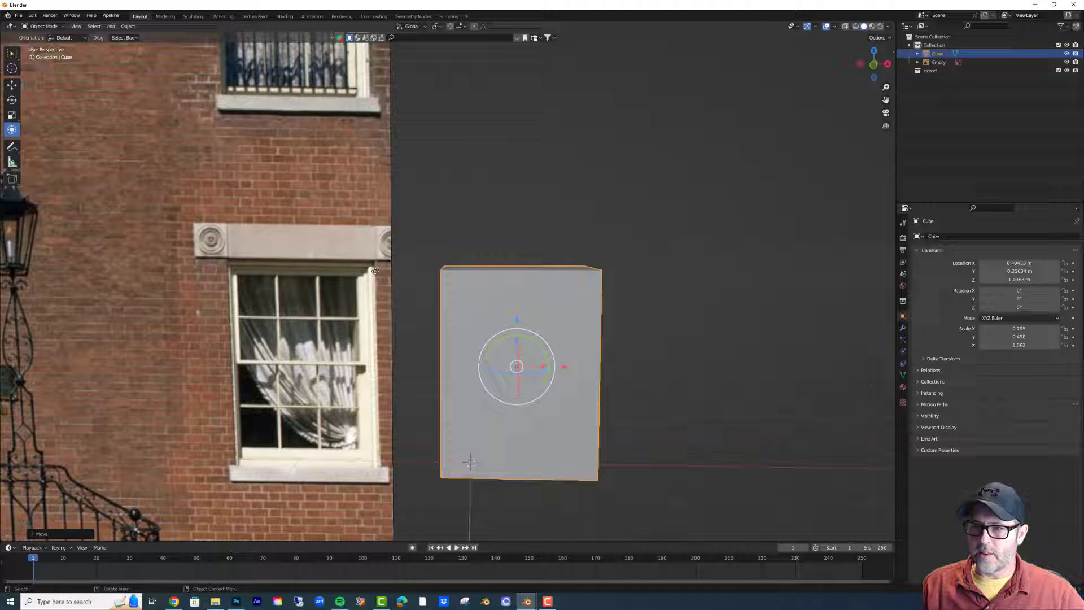
# Paste a smaller copy of the cube and push it forward along Y.
pyautogui.hotkey('ctrl', 'v')
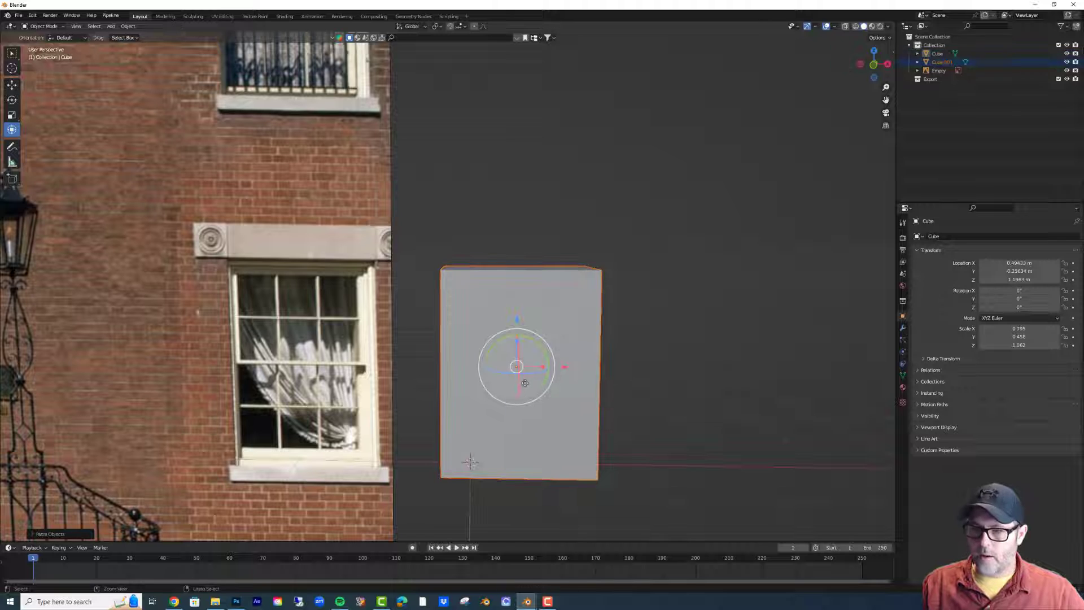
pyautogui.press('s')
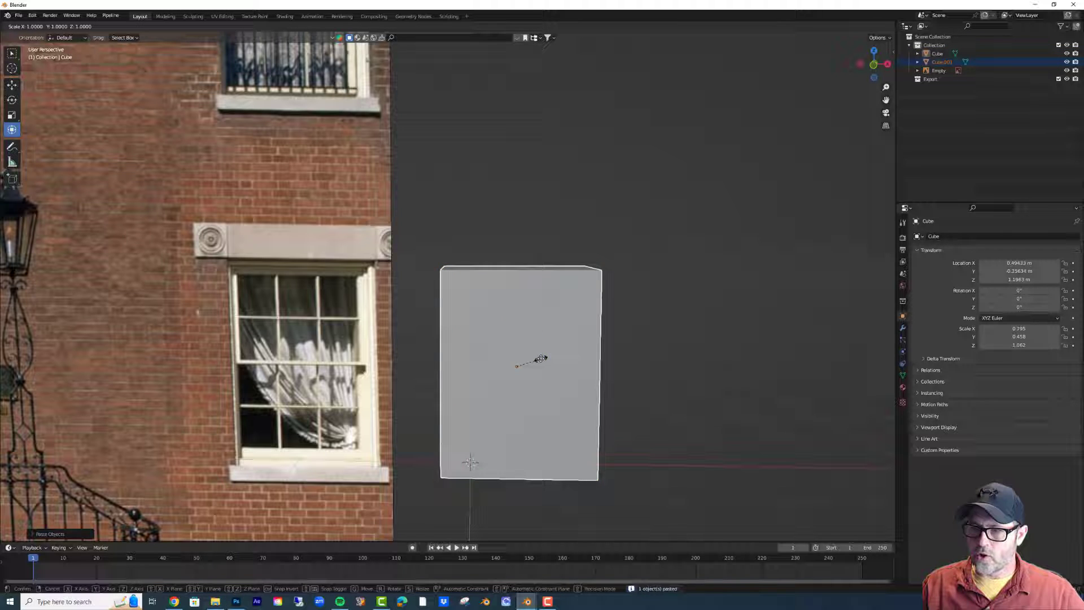
pyautogui.click(591, 399)
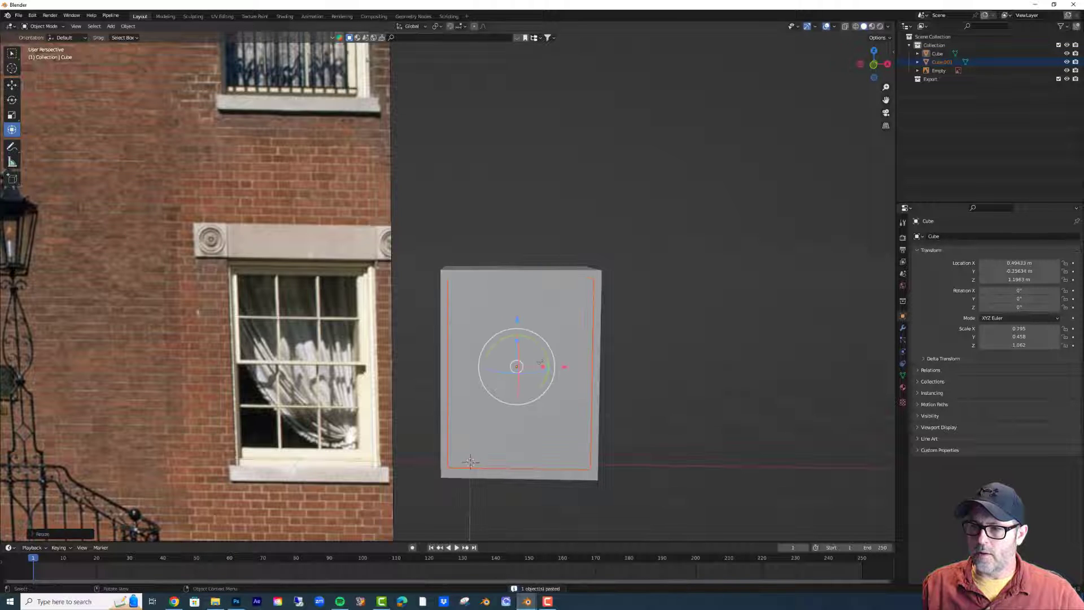
pyautogui.moveTo(595, 406); pyautogui.dragTo(509, 378, button='middle')
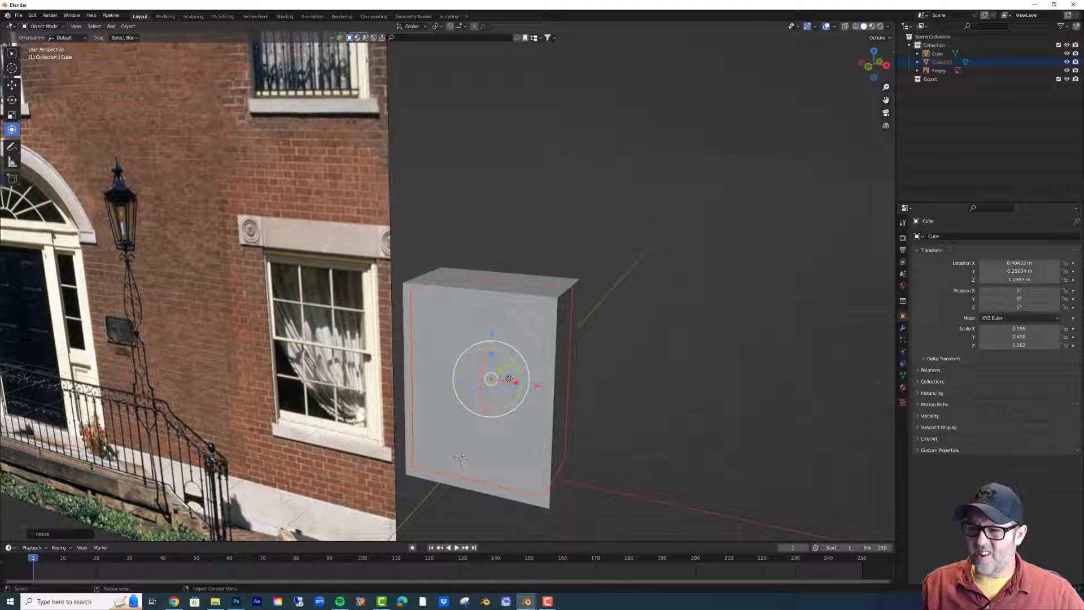
pyautogui.moveTo(505, 364); pyautogui.dragTo(466, 400)
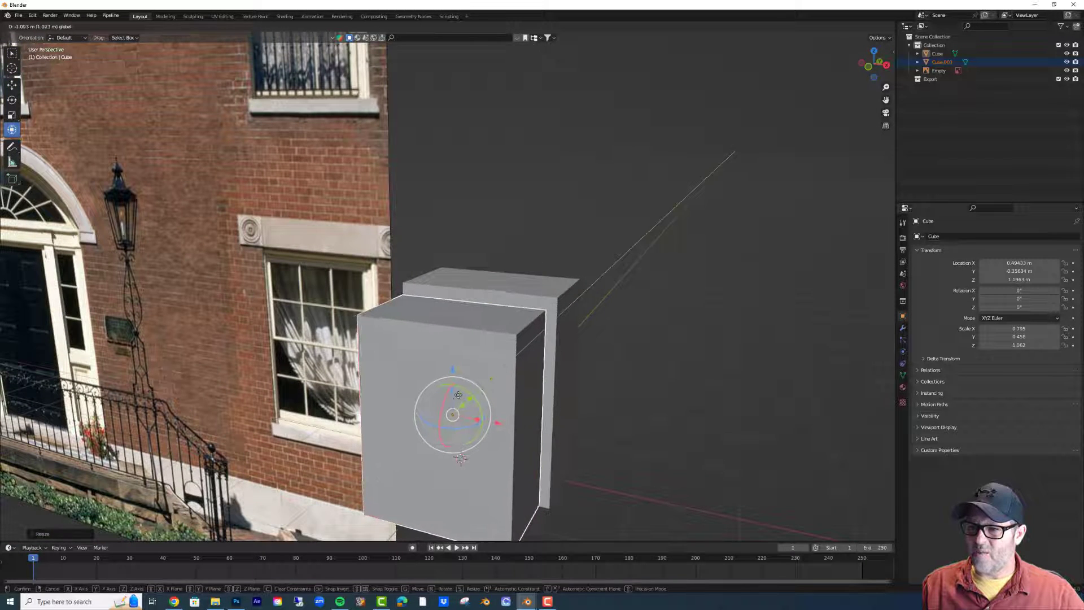
pyautogui.moveTo(465, 399); pyautogui.dragTo(368, 389, button='middle')
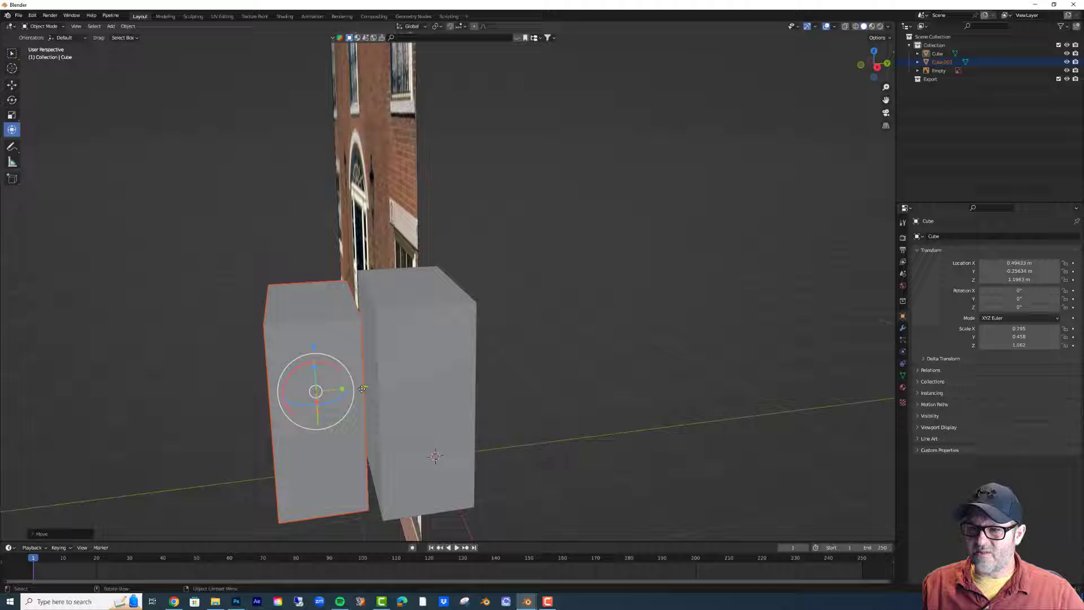
pyautogui.press('g')
pyautogui.press('y')
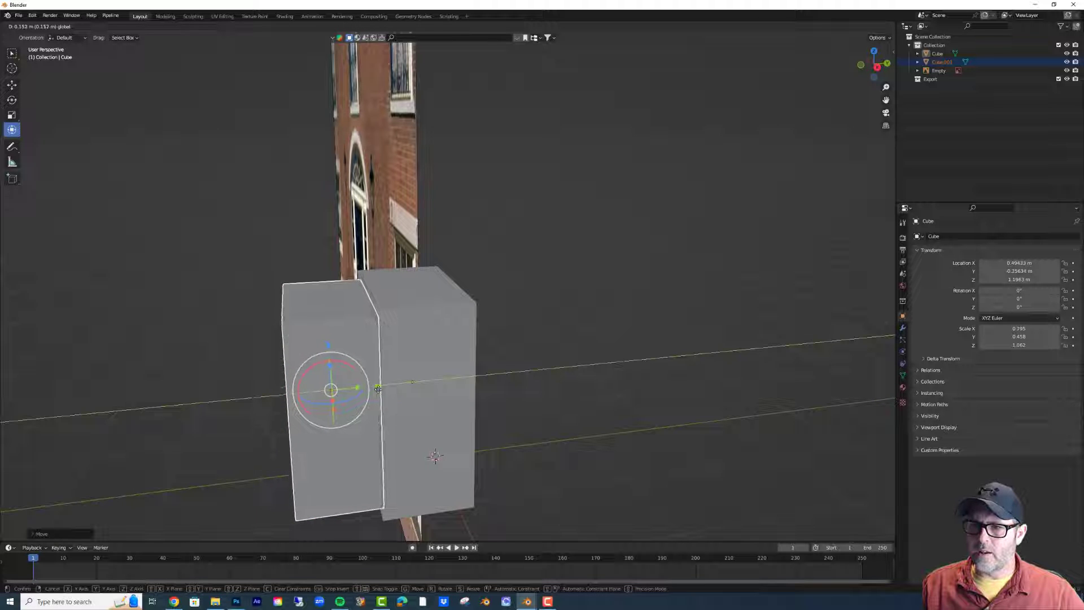
pyautogui.click(378, 389)
pyautogui.moveTo(378, 389); pyautogui.dragTo(503, 330, button='middle')
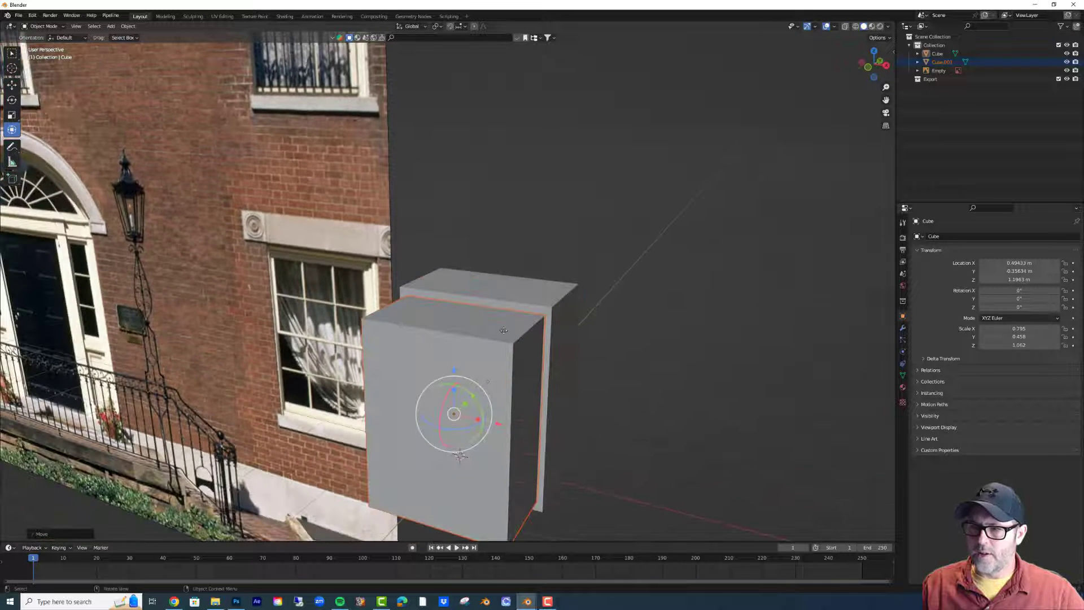
# Boolean-subtract the smaller cube from the larger one to inset the front border.
pyautogui.keyDown('shift'); pyautogui.click(505, 290); pyautogui.keyUp('shift')
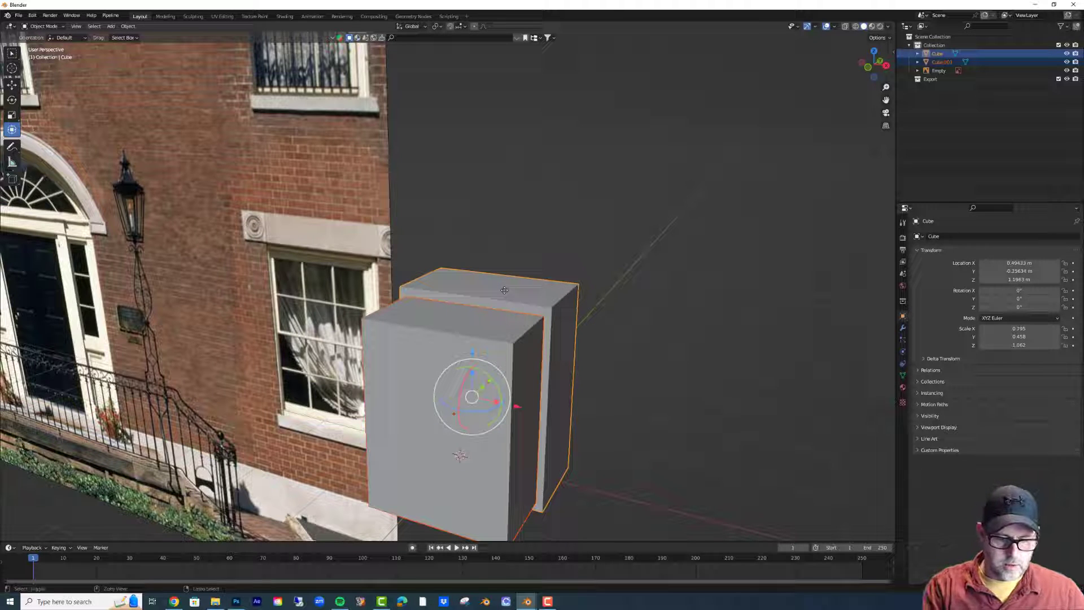
pyautogui.hotkey('ctrl', 'shift', 'b')
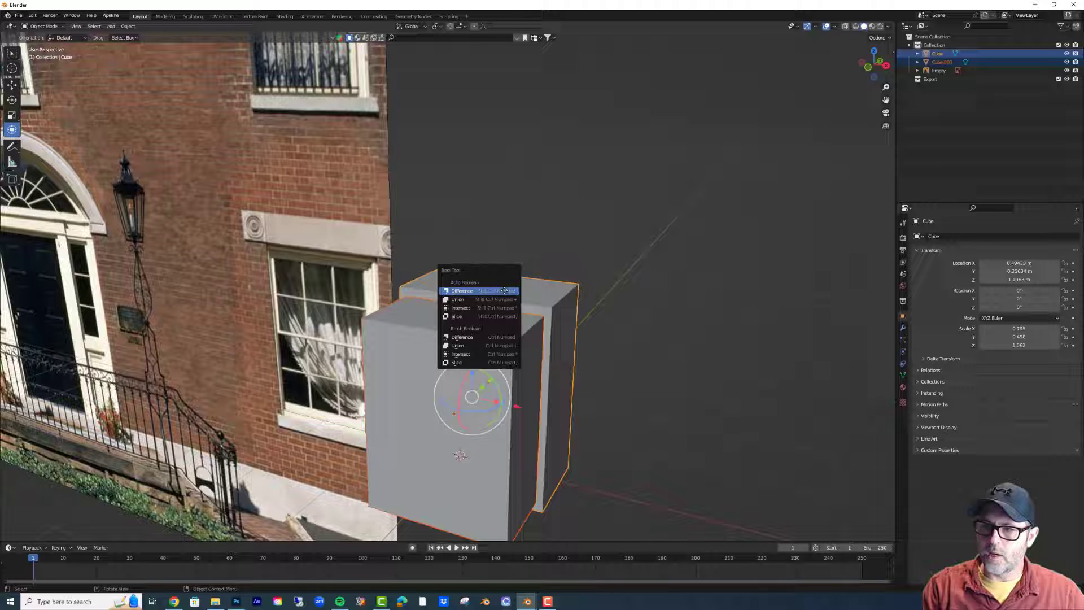
pyautogui.click(505, 290)
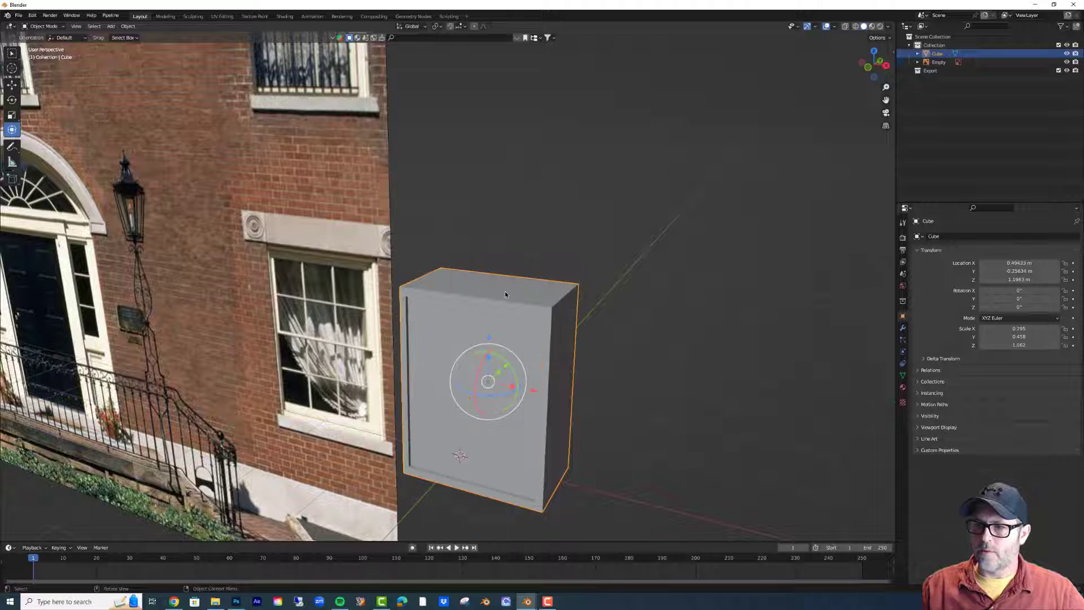
pyautogui.moveTo(570, 435); pyautogui.dragTo(568, 412, button='middle')
pyautogui.scroll(2, 568, 416)
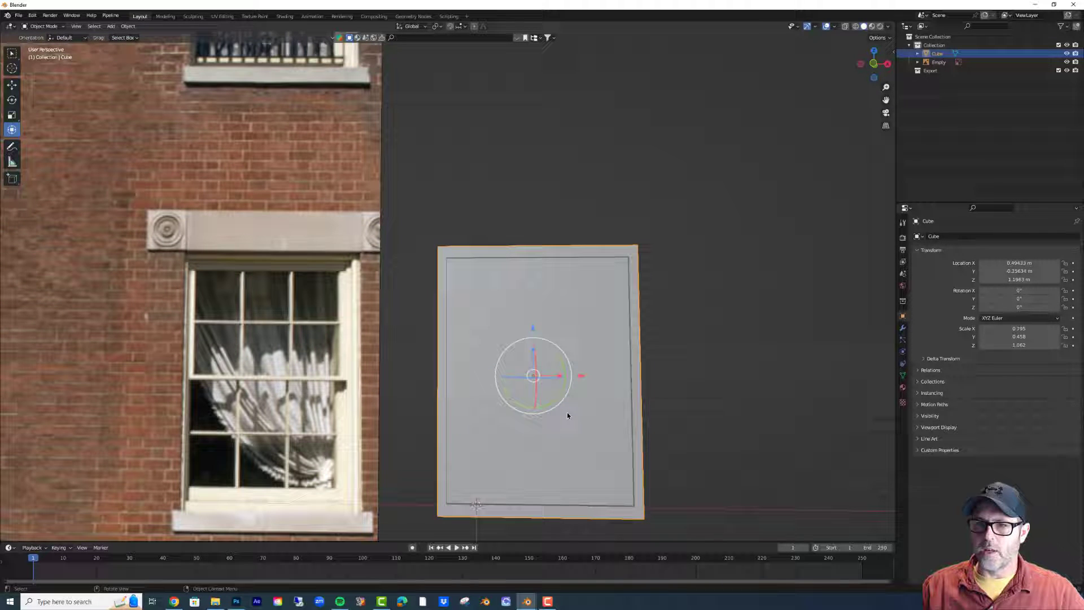
# Copy and paste the frame block, then shrink the pasted copy.
pyautogui.moveTo(568, 414)
pyautogui.mouseDown(button='middle')
pyautogui.moveTo(544, 421)
pyautogui.moveTo(565, 412)
pyautogui.mouseUp(button='middle')
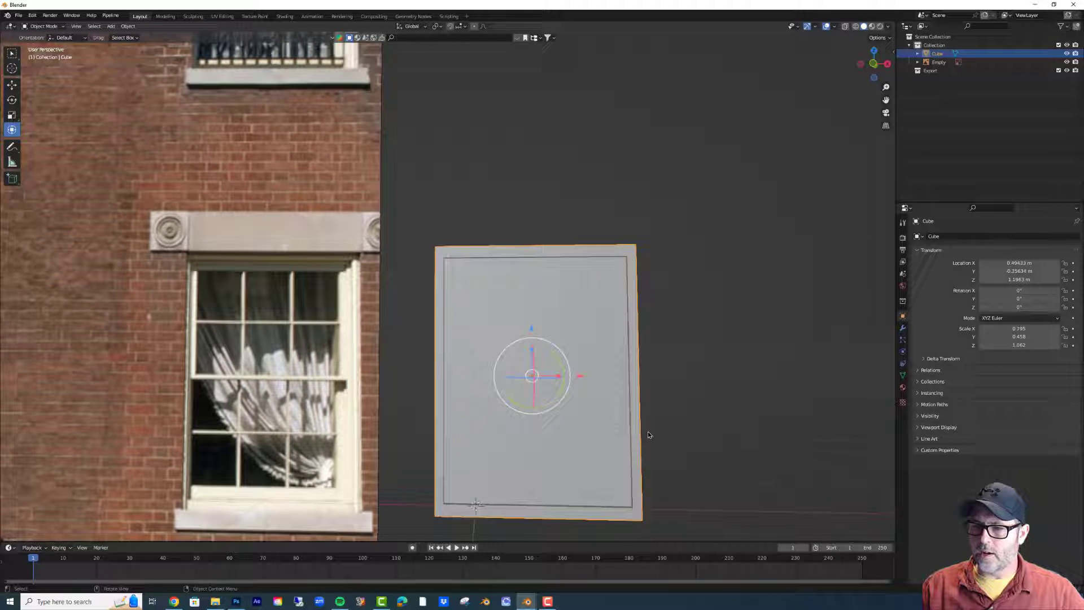
pyautogui.scroll(-1, 648, 431)
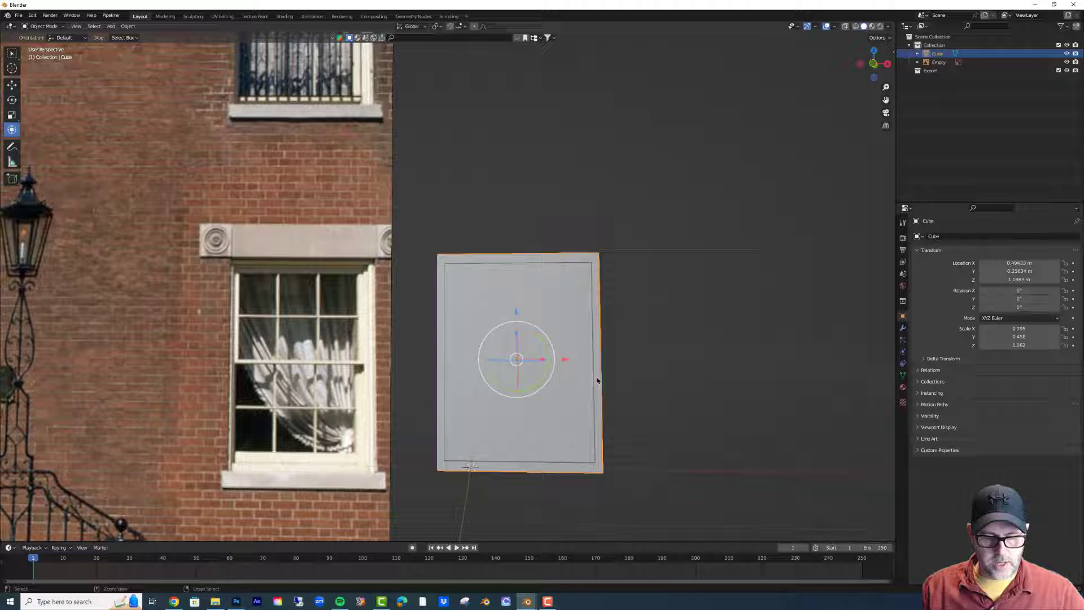
pyautogui.hotkey('ctrl', 'c')
pyautogui.hotkey('ctrl', 'v')
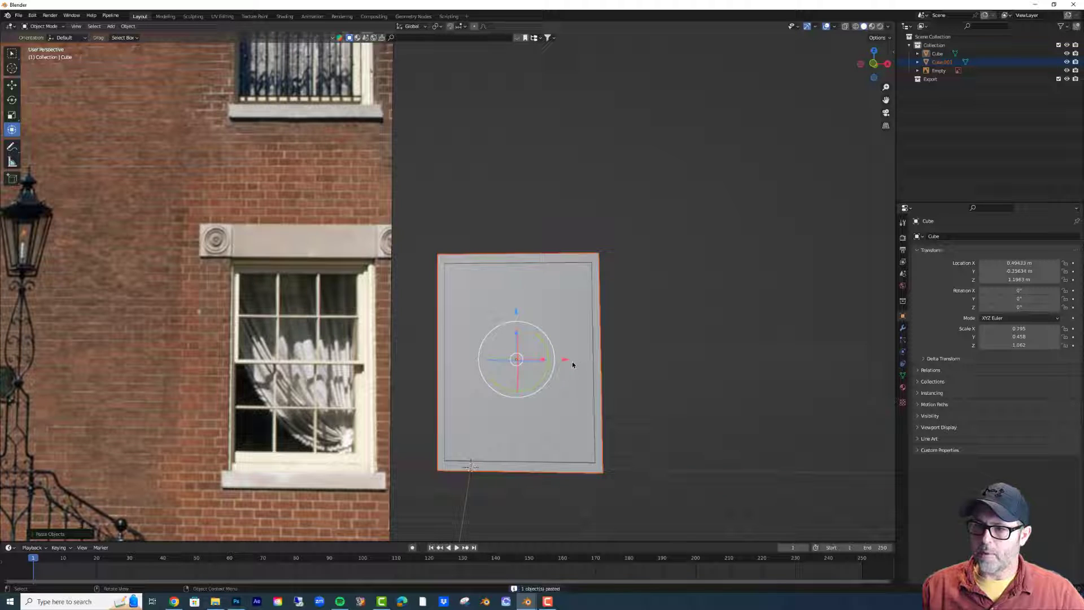
pyautogui.press('s')
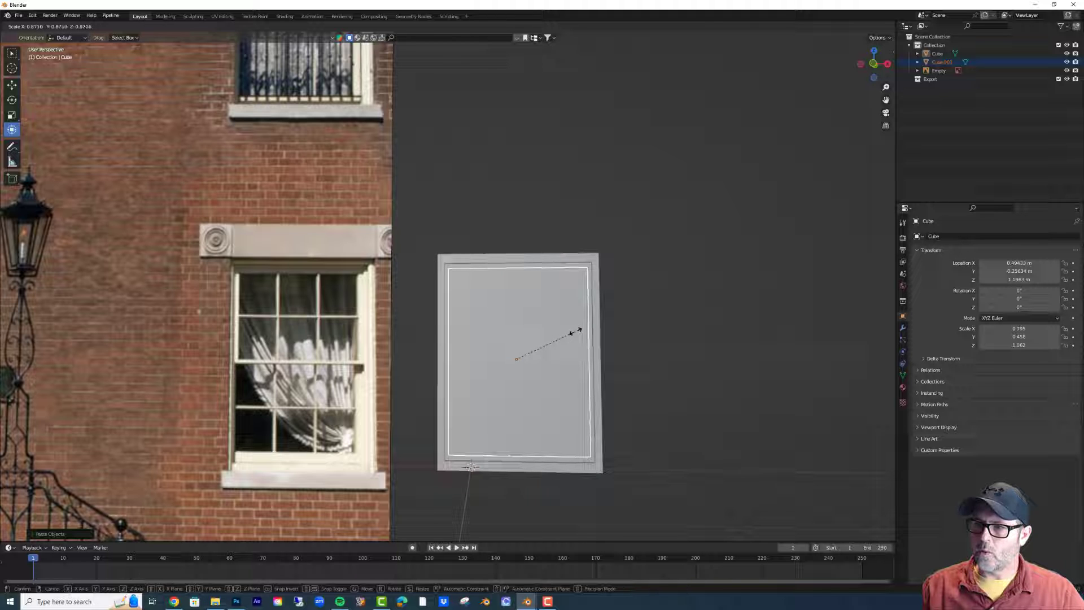
pyautogui.click(577, 330)
# Duplicate the smaller block and position it against the frame's front.
pyautogui.moveTo(609, 365); pyautogui.dragTo(504, 407, button='middle')
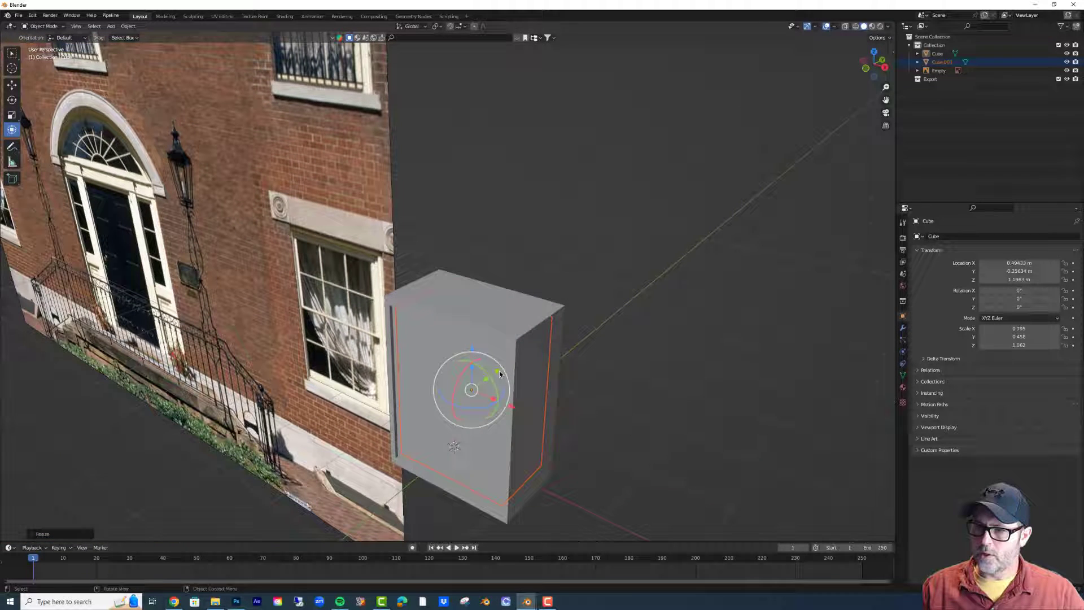
pyautogui.hotkey('shift', 'd')
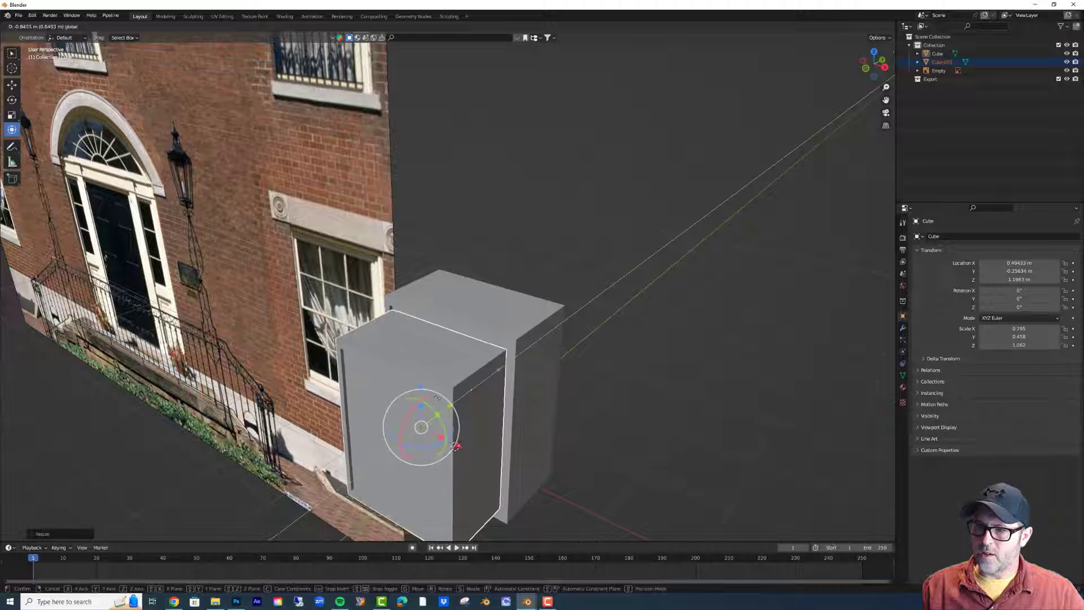
pyautogui.click(457, 445)
pyautogui.scroll(-3, 452, 435)
pyautogui.scroll(6, 449, 432)
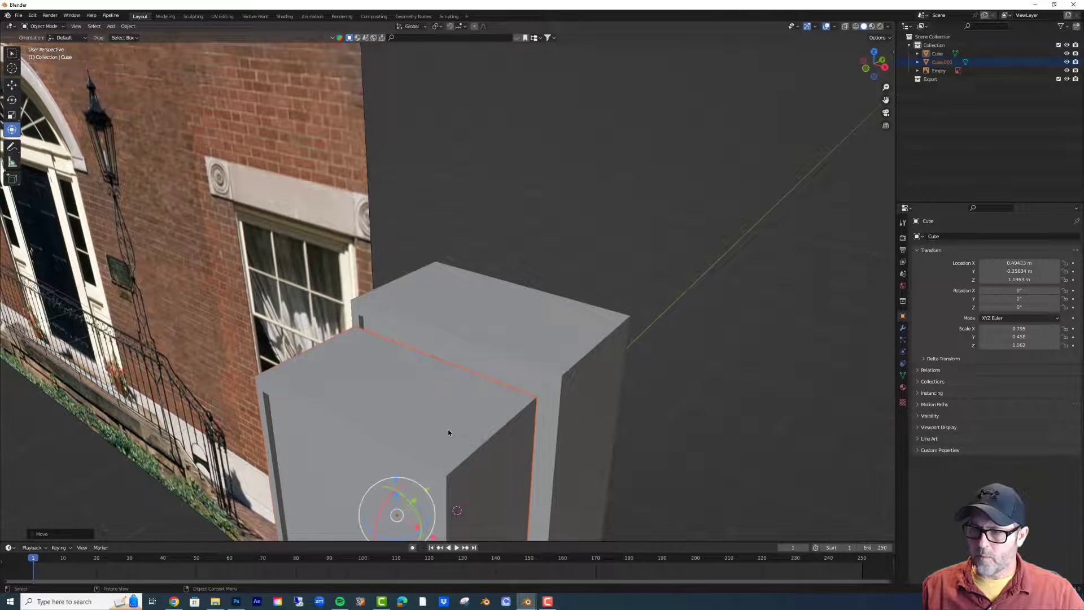
pyautogui.moveTo(448, 433); pyautogui.dragTo(545, 412, button='middle')
pyautogui.press('g')
pyautogui.click(434, 418)
# Subtract the front block from the frame with Bool Tool's difference.
pyautogui.keyDown('shift'); pyautogui.click(518, 229); pyautogui.keyUp('shift')
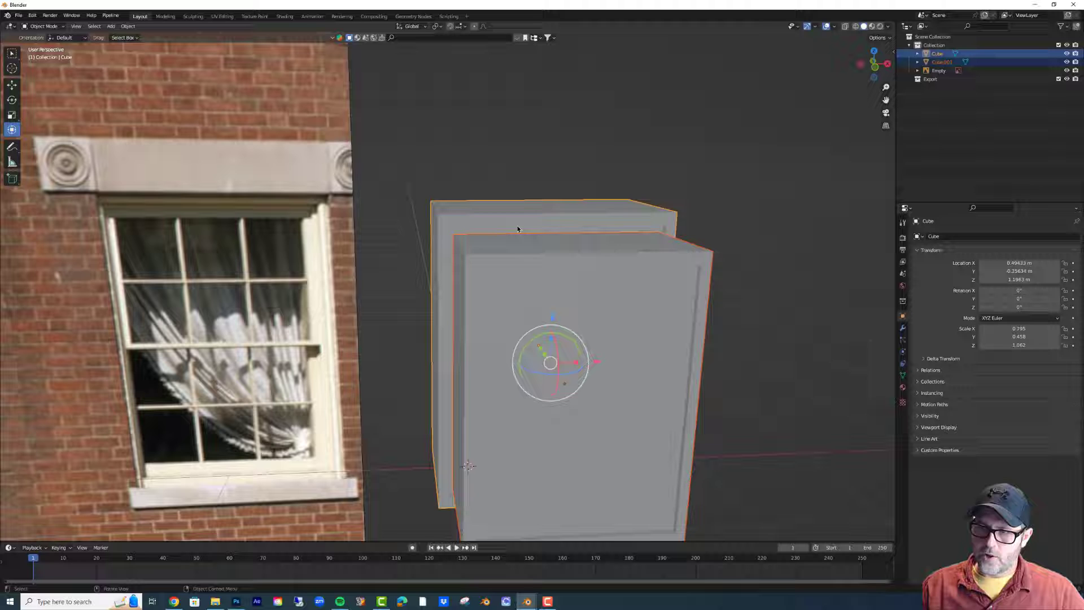
pyautogui.hotkey('shift', 'ctrl', 'b')
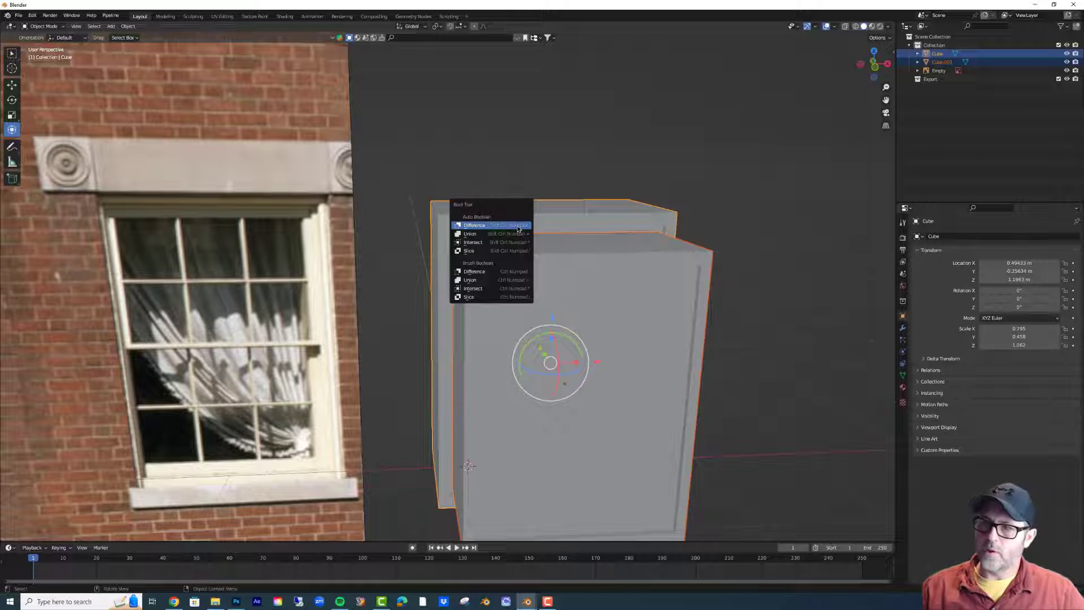
pyautogui.click(517, 229)
pyautogui.moveTo(538, 290); pyautogui.dragTo(486, 348, button='middle')
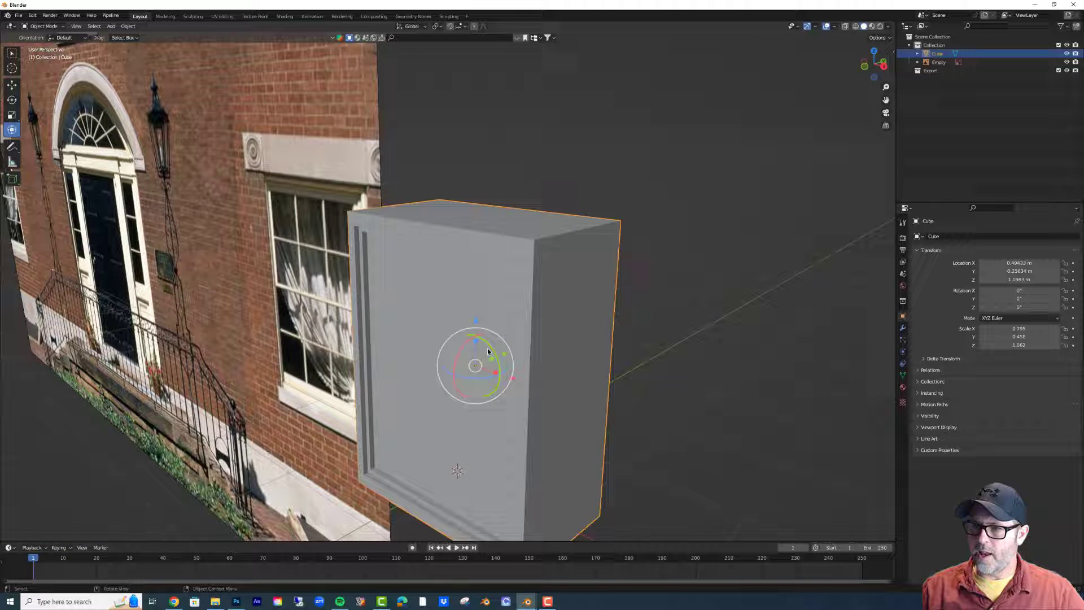
# Scale the frame block's depth to 0.191 and lower it to Z 1.1495 m.
pyautogui.press('s')
pyautogui.press('y')
pyautogui.click(481, 362)
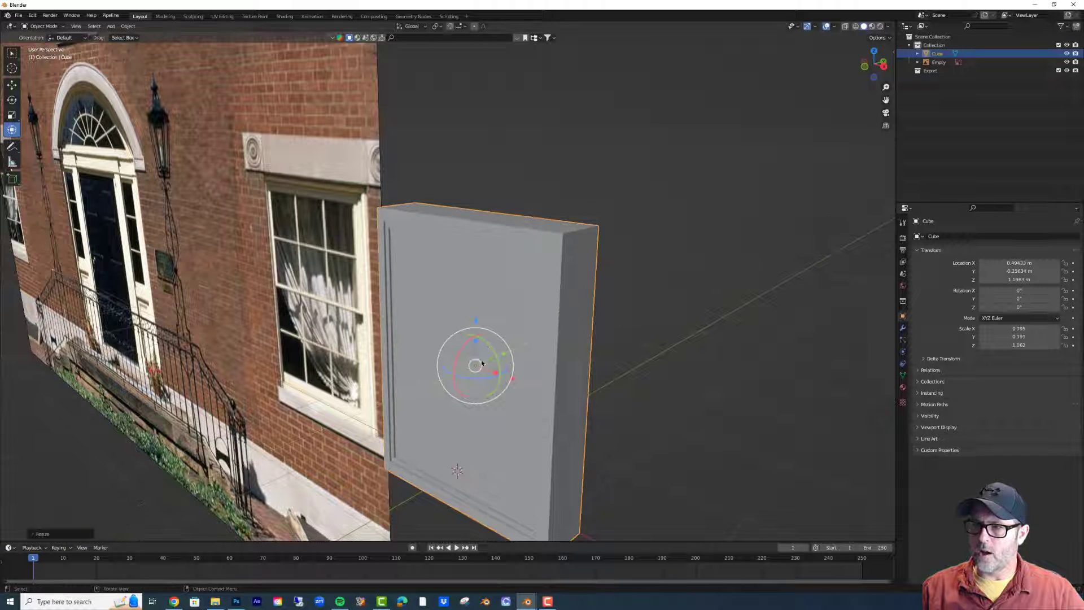
pyautogui.moveTo(399, 306); pyautogui.dragTo(358, 310, button='middle')
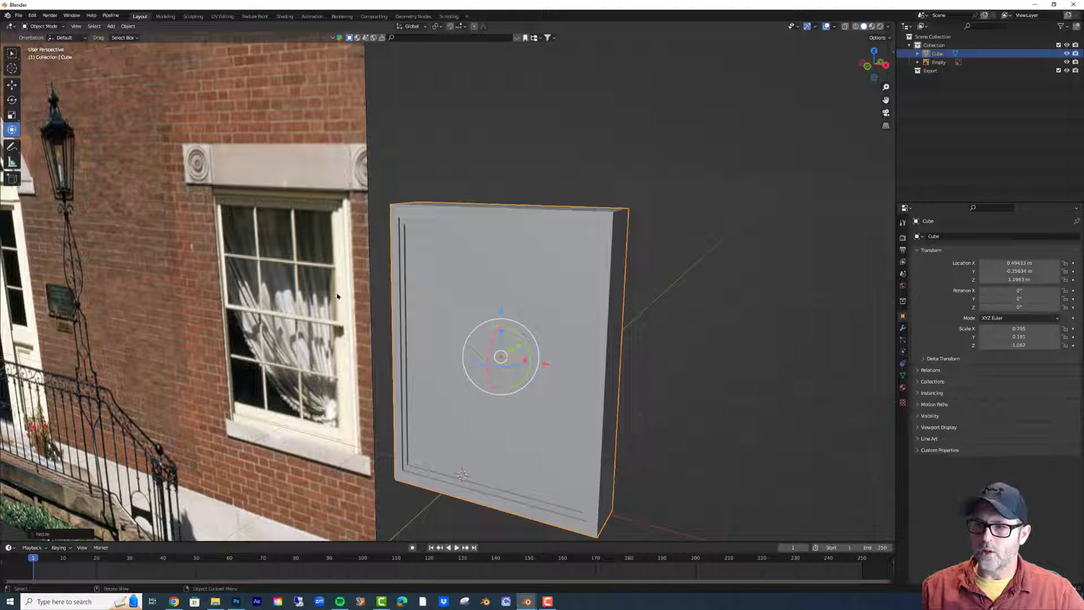
pyautogui.moveTo(413, 345); pyautogui.dragTo(472, 338, button='middle')
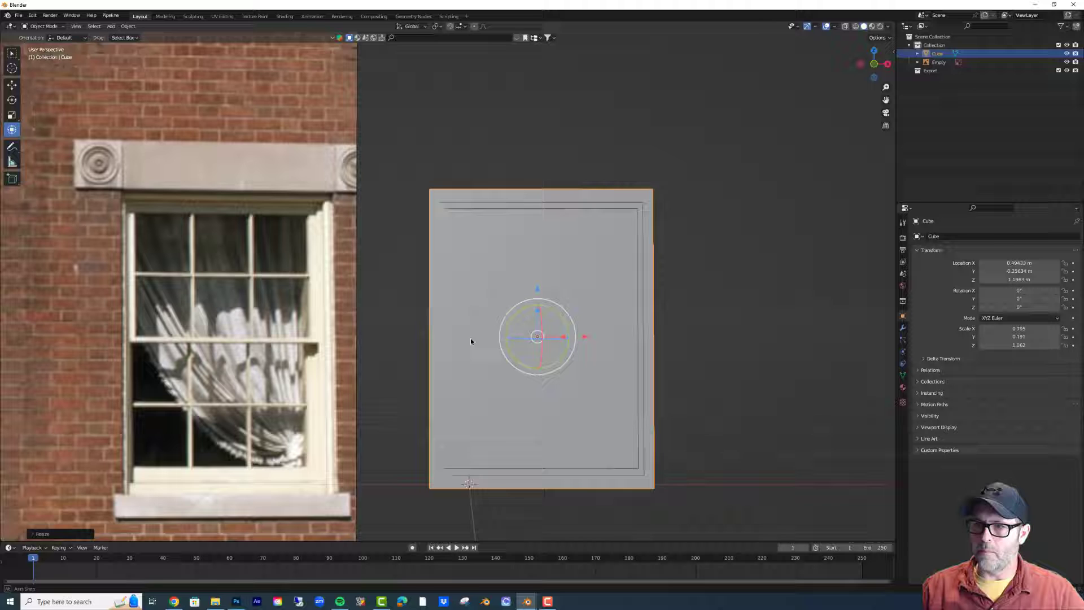
pyautogui.moveTo(533, 295); pyautogui.dragTo(532, 410)
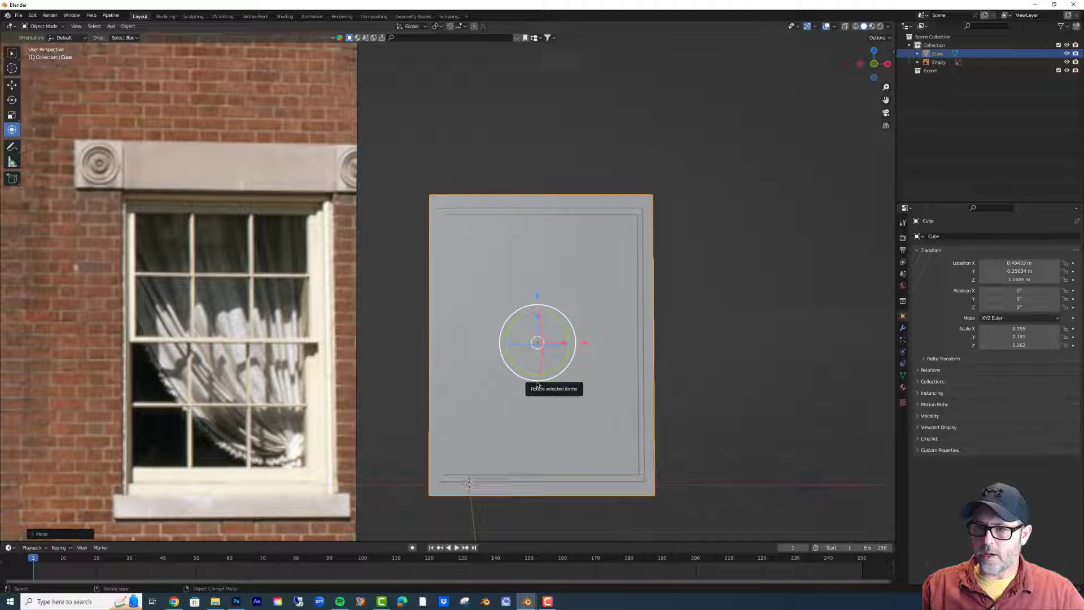
# Add a new cube, raise it, and scale it to 0.620 × 0.263 × 0.406.
pyautogui.hotkey('shift', 'a')
pyautogui.click(728, 431)
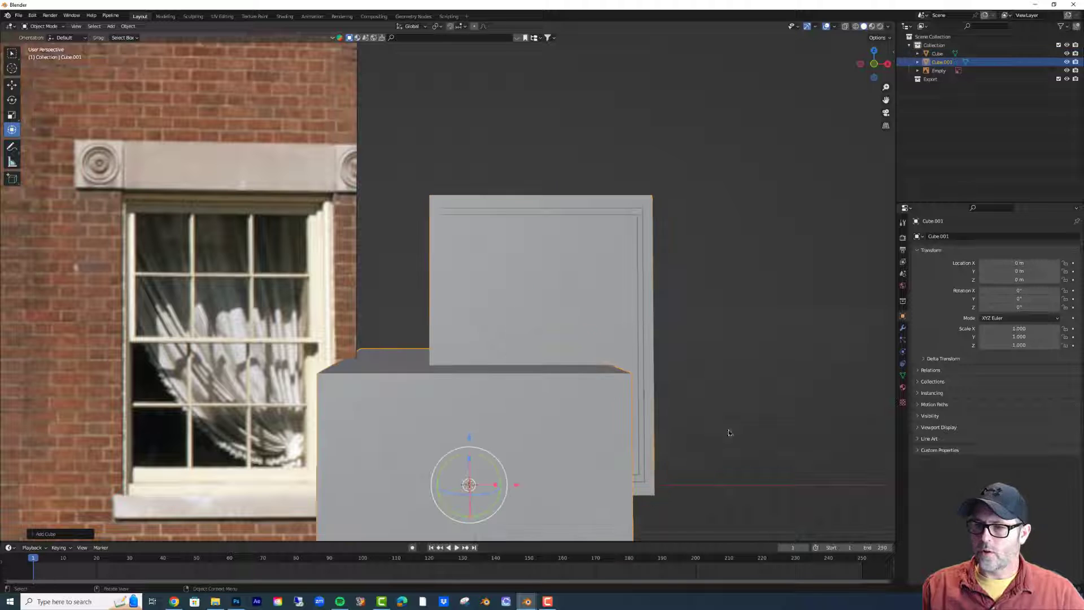
pyautogui.moveTo(470, 439); pyautogui.dragTo(489, 288)
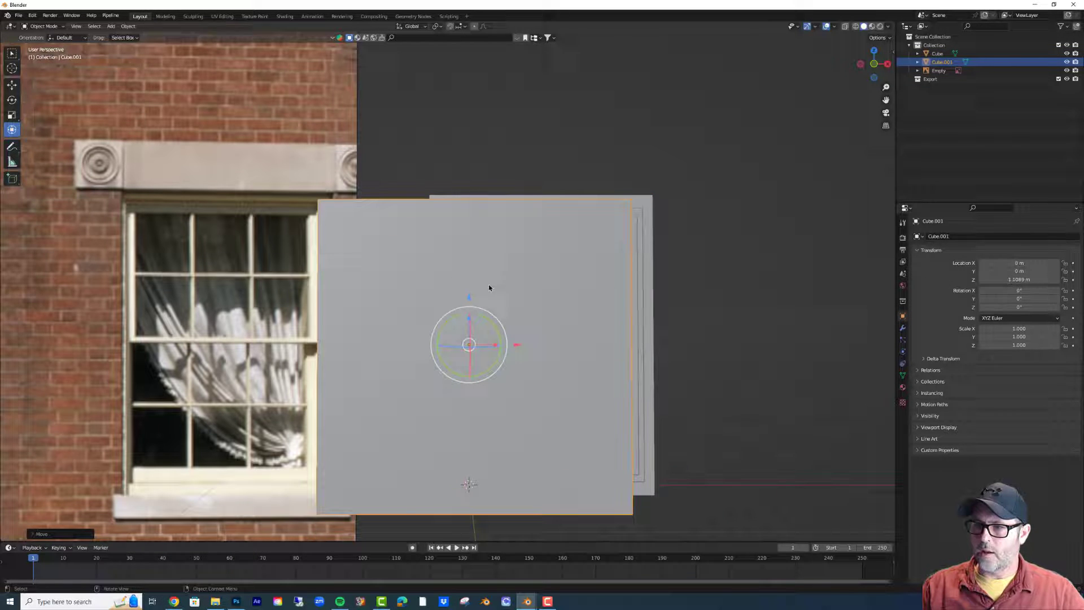
pyautogui.moveTo(496, 344); pyautogui.dragTo(483, 363)
pyautogui.moveTo(482, 362); pyautogui.dragTo(423, 354, button='middle')
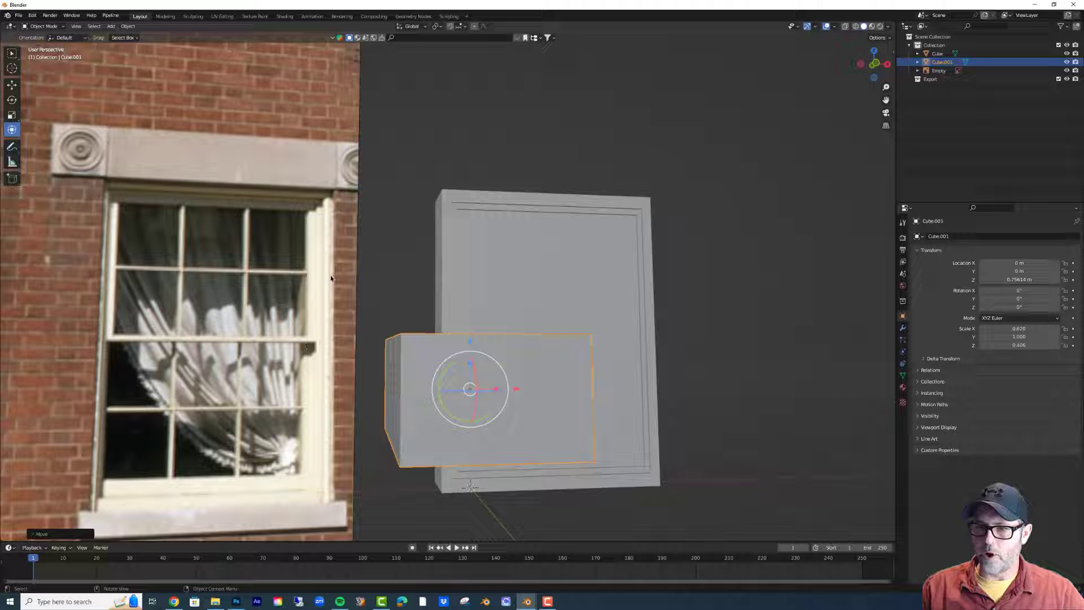
pyautogui.moveTo(285, 261); pyautogui.dragTo(455, 384, button='middle')
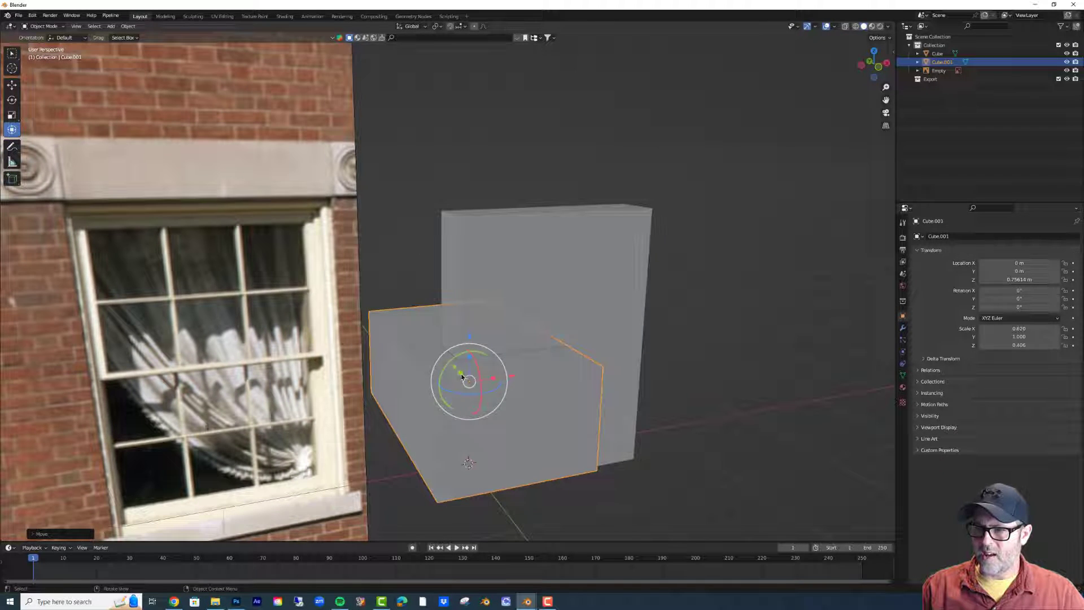
pyautogui.moveTo(462, 376); pyautogui.dragTo(490, 382)
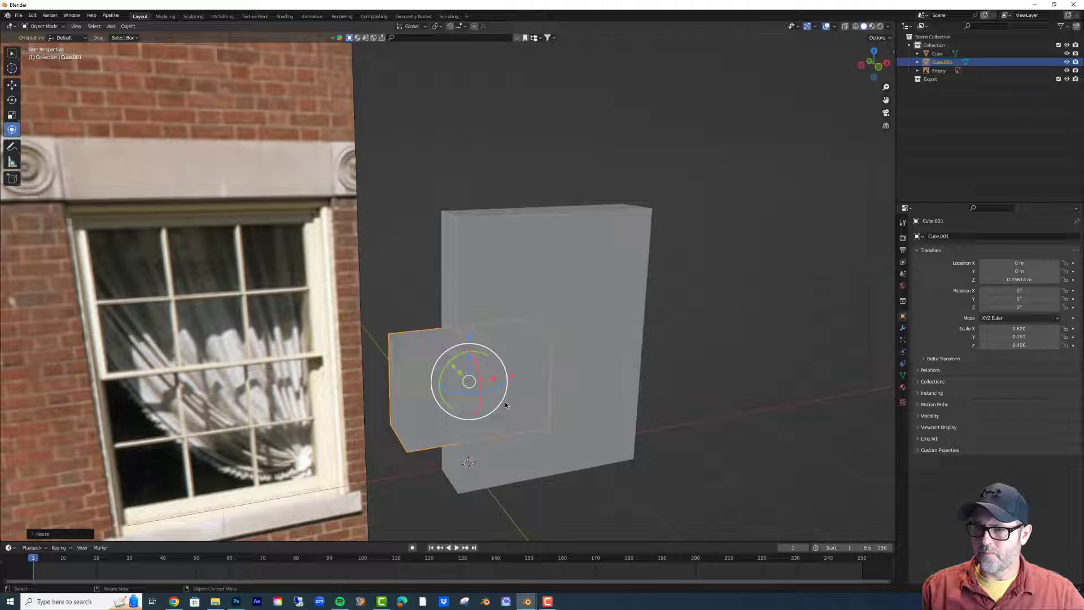
pyautogui.moveTo(505, 401); pyautogui.dragTo(466, 382, button='middle')
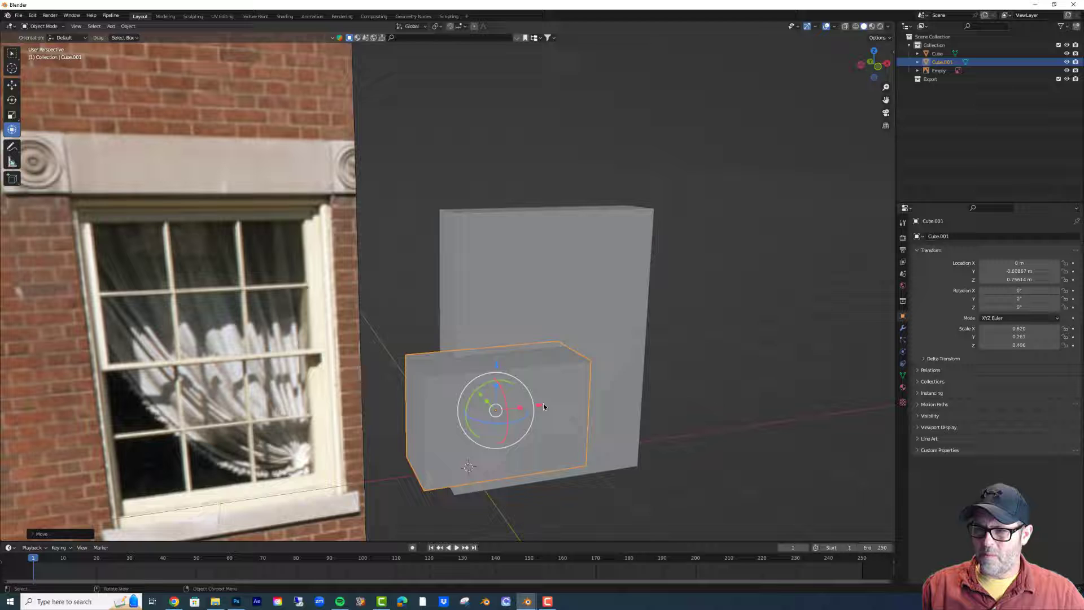
# Move the new box over the reference photo's lower window sash.
pyautogui.press('g')
pyautogui.click(305, 424)
pyautogui.moveTo(305, 424); pyautogui.dragTo(290, 401, button='middle')
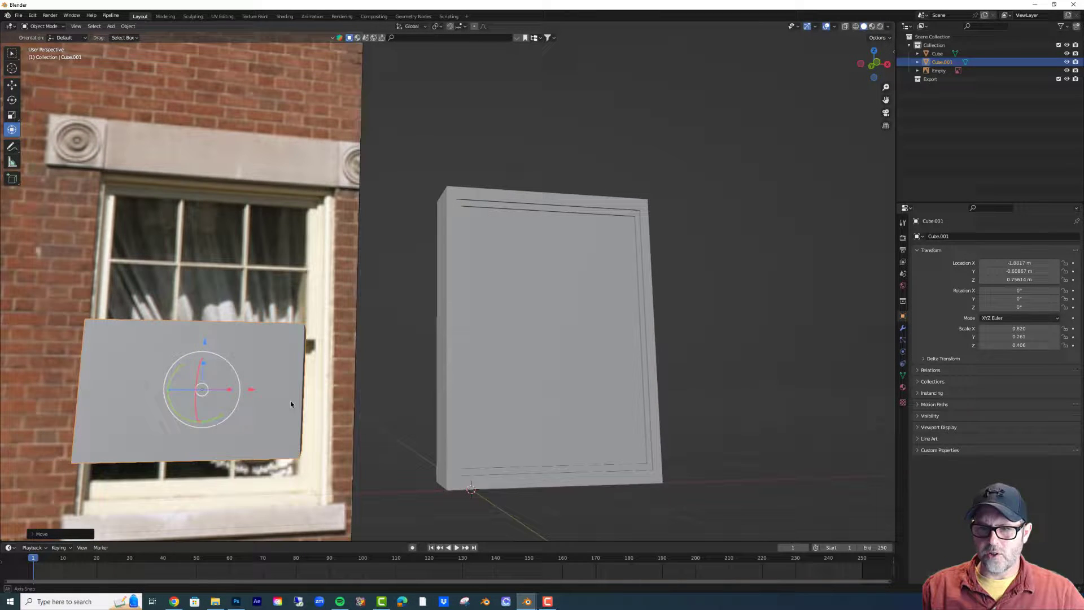
pyautogui.moveTo(214, 354); pyautogui.dragTo(259, 416)
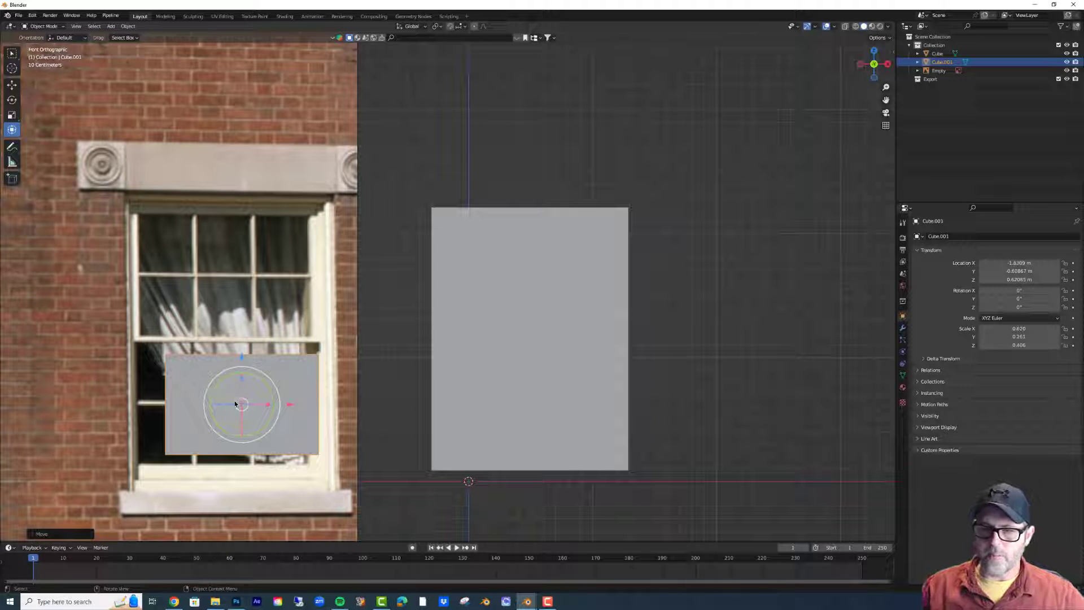
# Enlarge the box slightly, slide it into the frame, and stretch its height upward.
pyautogui.press('s')
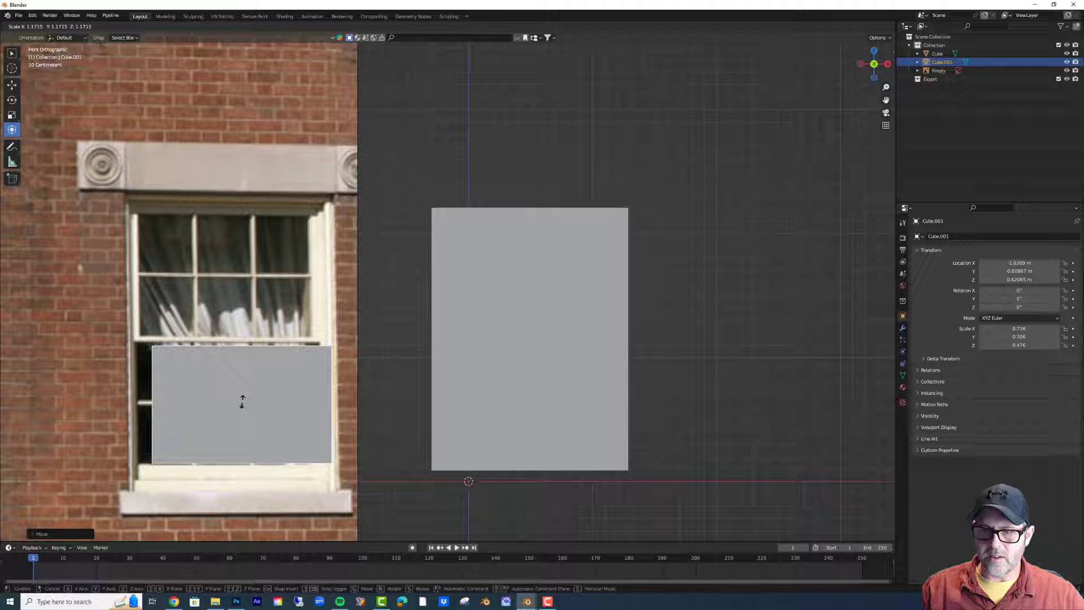
pyautogui.click(242, 402)
pyautogui.moveTo(290, 405); pyautogui.dragTo(581, 404)
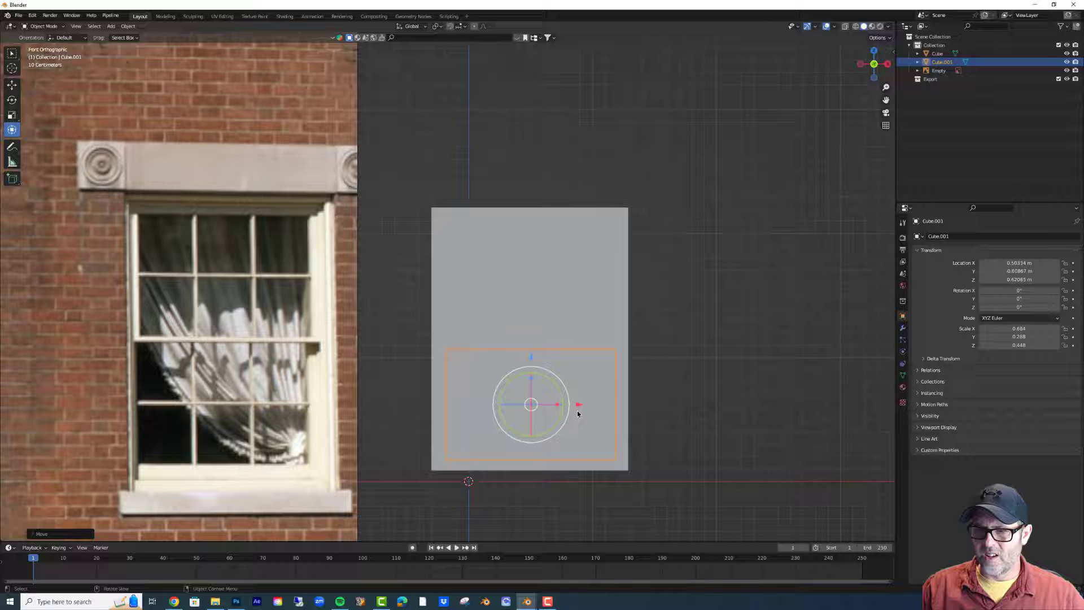
pyautogui.moveTo(580, 404); pyautogui.dragTo(584, 444, button='middle')
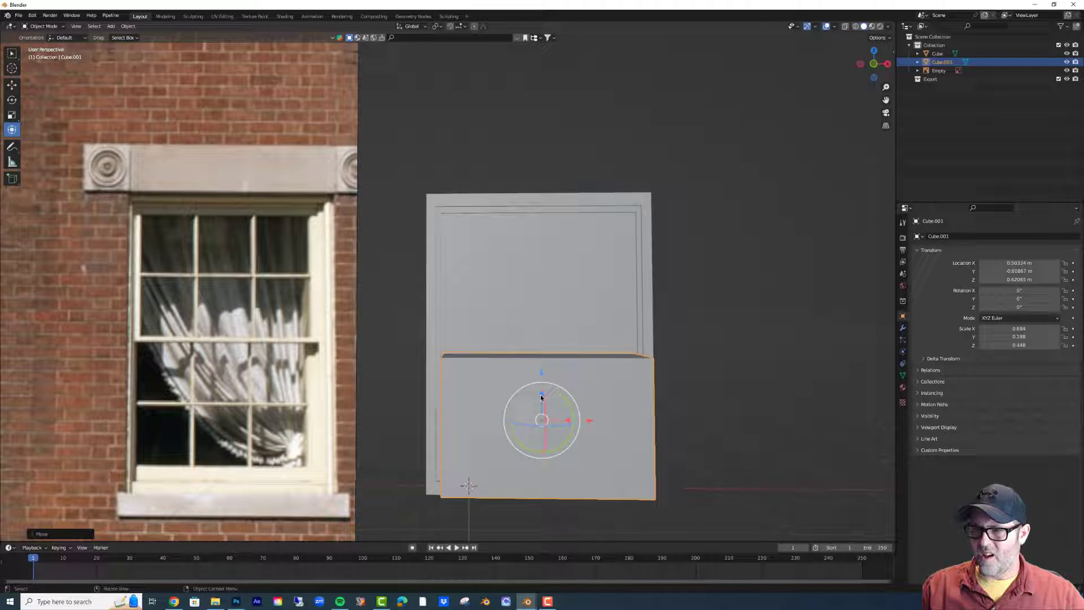
pyautogui.moveTo(541, 393); pyautogui.dragTo(540, 370)
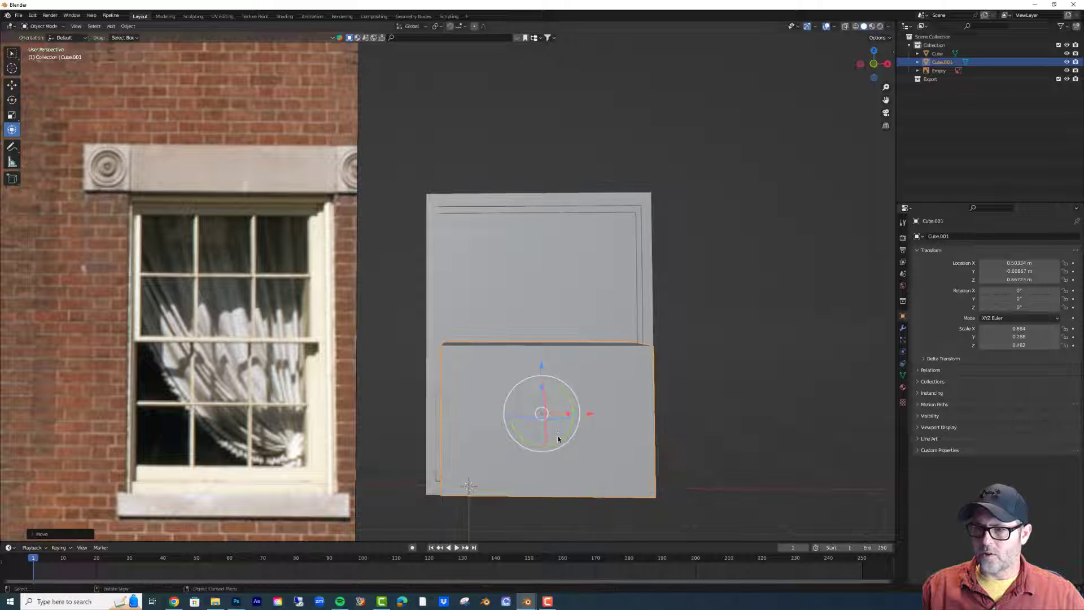
pyautogui.moveTo(541, 370); pyautogui.dragTo(507, 472, button='middle')
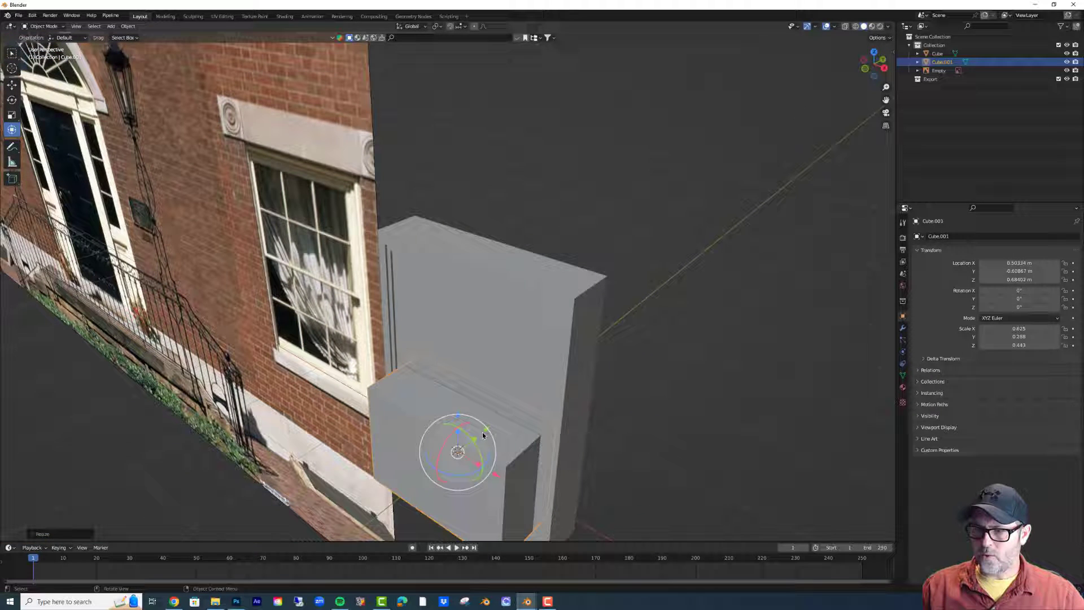
# Fit the box against the frame's front at 0.625 × 0.288 × 0.443, nudged slightly left.
pyautogui.moveTo(485, 431)
pyautogui.mouseDown()
pyautogui.moveTo(453, 441)
pyautogui.moveTo(467, 432)
pyautogui.mouseUp()
pyautogui.moveTo(520, 462); pyautogui.dragTo(488, 452, button='middle')
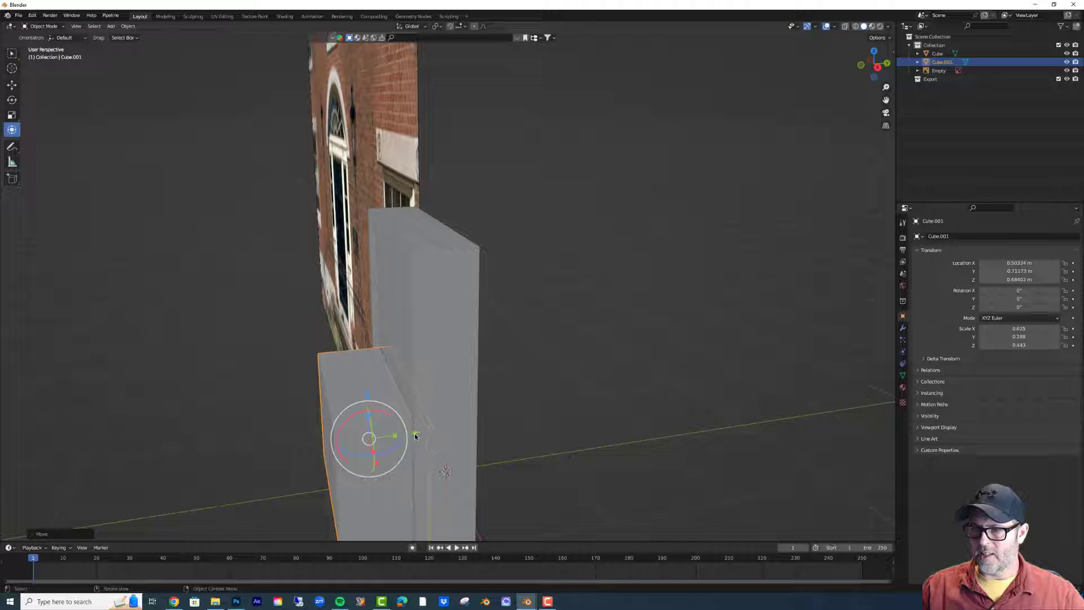
pyautogui.moveTo(415, 432); pyautogui.dragTo(452, 465)
pyautogui.moveTo(452, 466); pyautogui.dragTo(435, 448, button='middle')
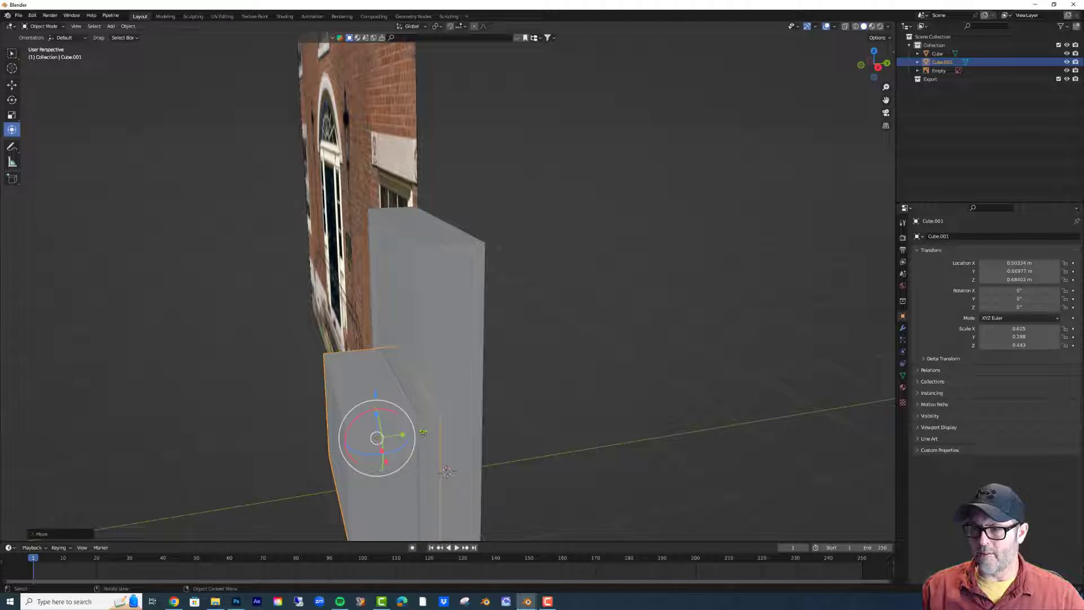
pyautogui.moveTo(423, 432); pyautogui.dragTo(452, 469)
pyautogui.moveTo(452, 468); pyautogui.dragTo(542, 455, button='middle')
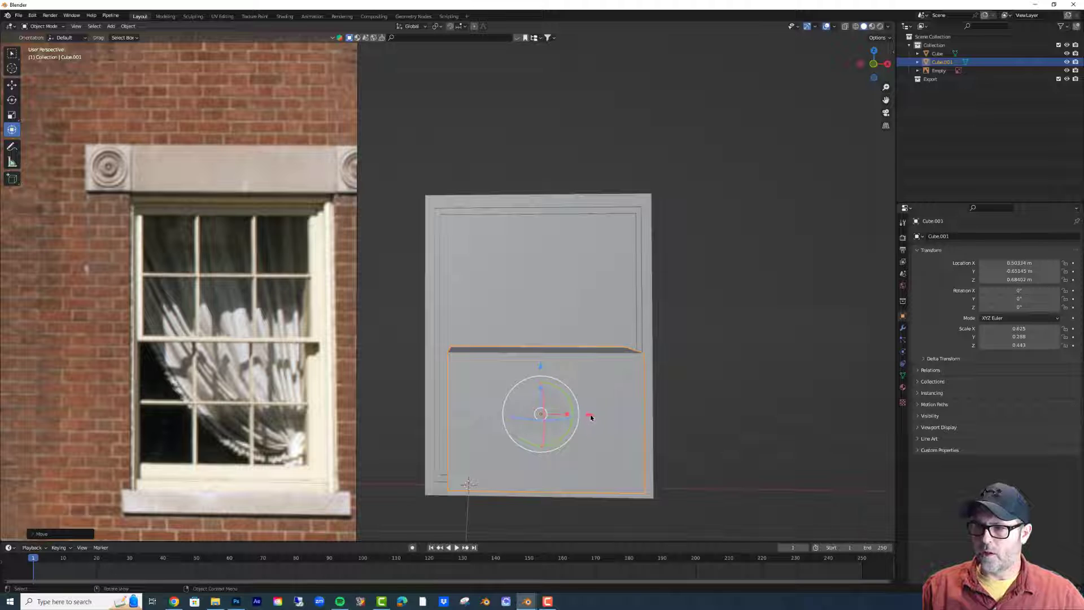
pyautogui.moveTo(590, 417); pyautogui.dragTo(587, 418)
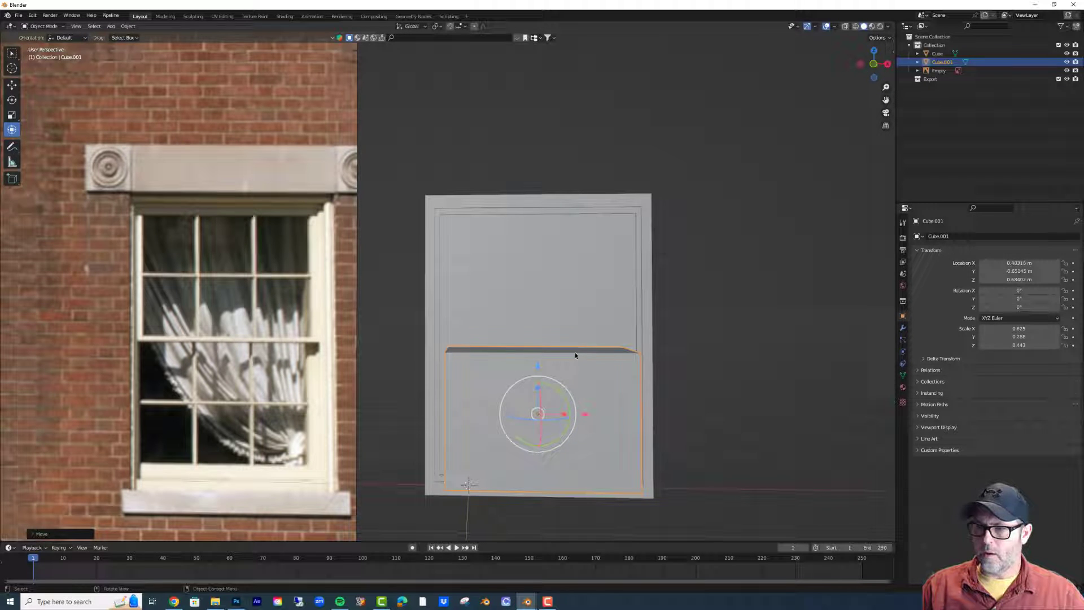
pyautogui.click(569, 327)
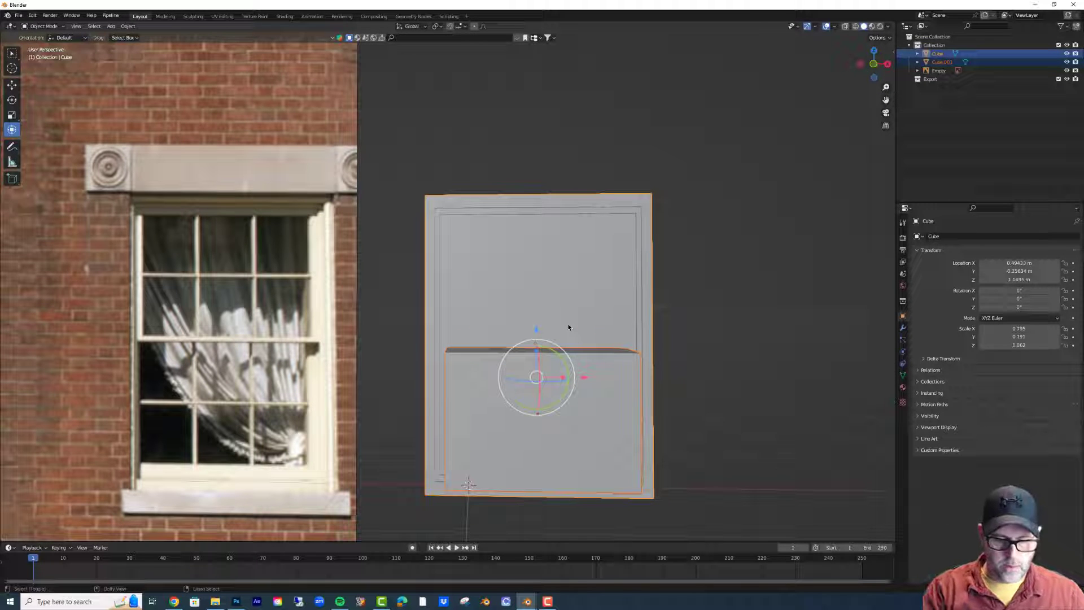
pyautogui.hotkey('ctrl', 'shift', 'b')
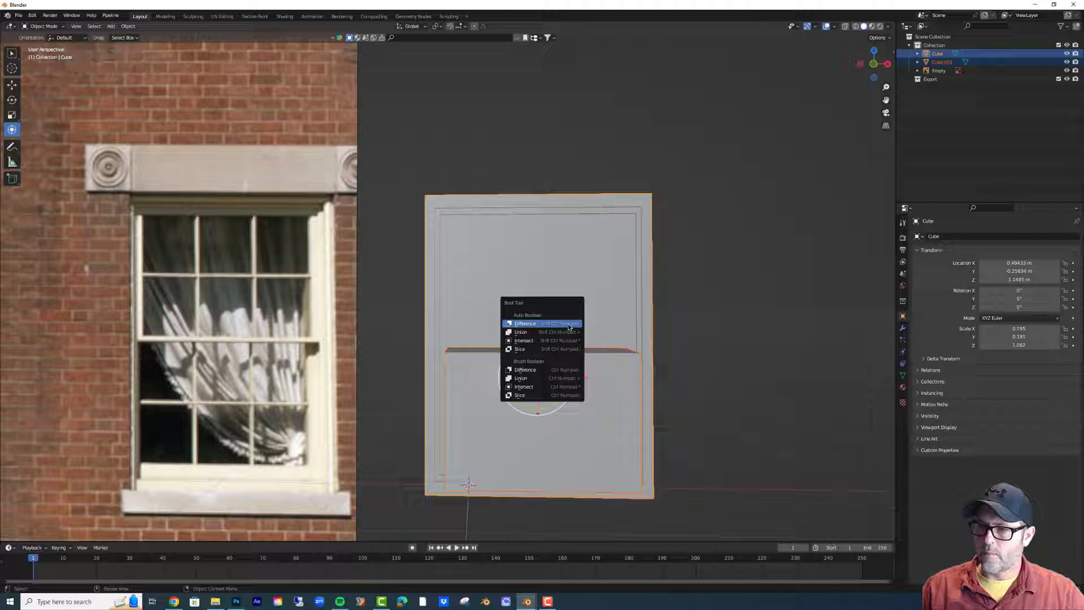
pyautogui.click(569, 326)
pyautogui.moveTo(676, 413)
pyautogui.mouseDown(button='middle')
pyautogui.moveTo(694, 412)
pyautogui.moveTo(680, 423)
pyautogui.mouseUp(button='middle')
pyautogui.hotkey('ctrl', 'z')
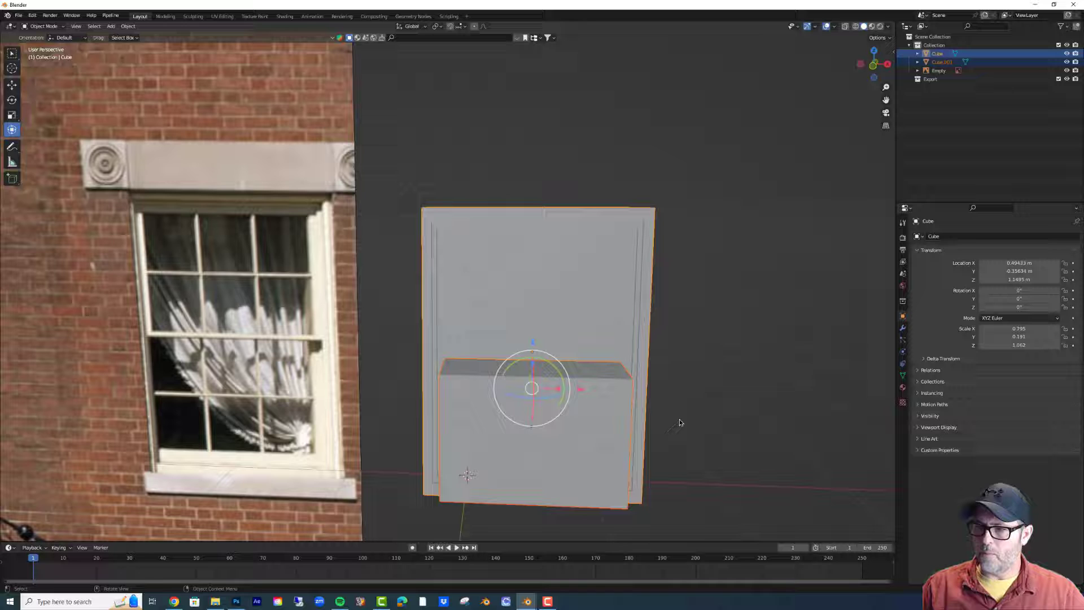
# Paste copies of both objects, then cancel and undo that paste.
pyautogui.hotkey('ctrl', 'v')
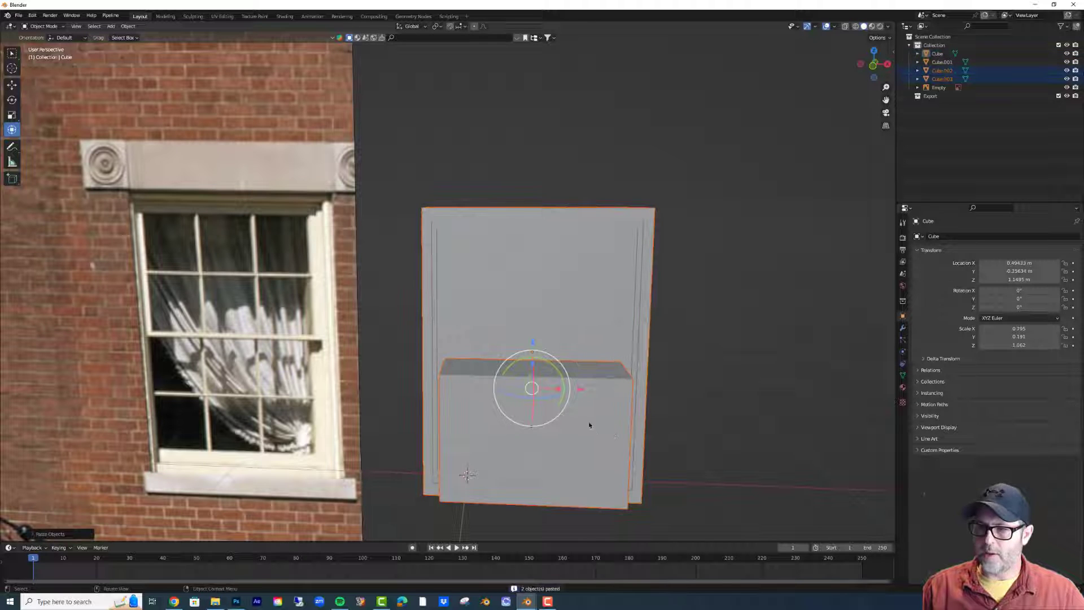
pyautogui.press('g')
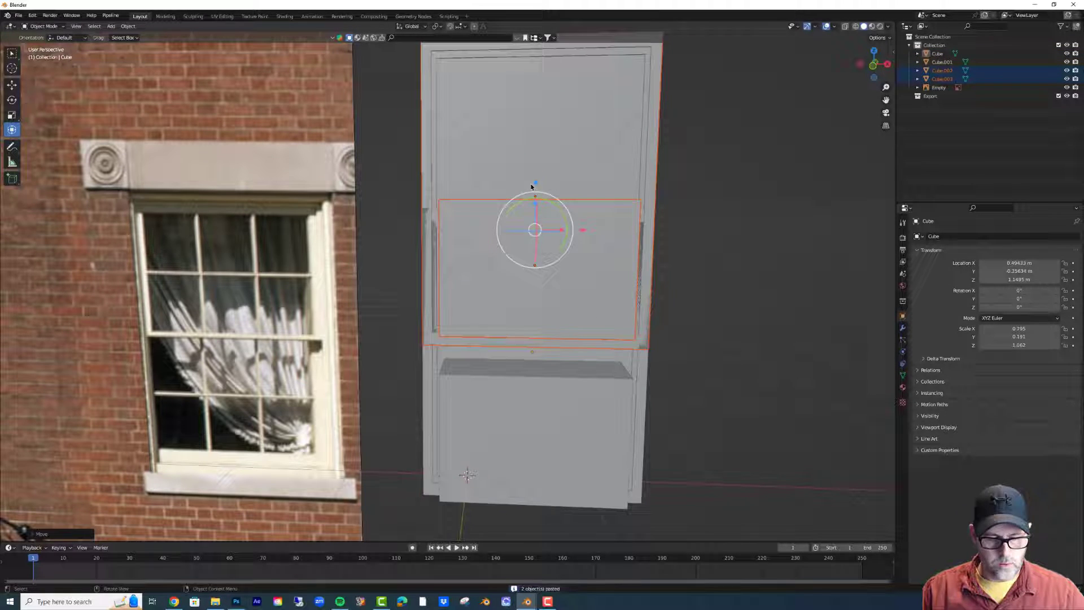
pyautogui.press('Escape')
pyautogui.click(697, 358)
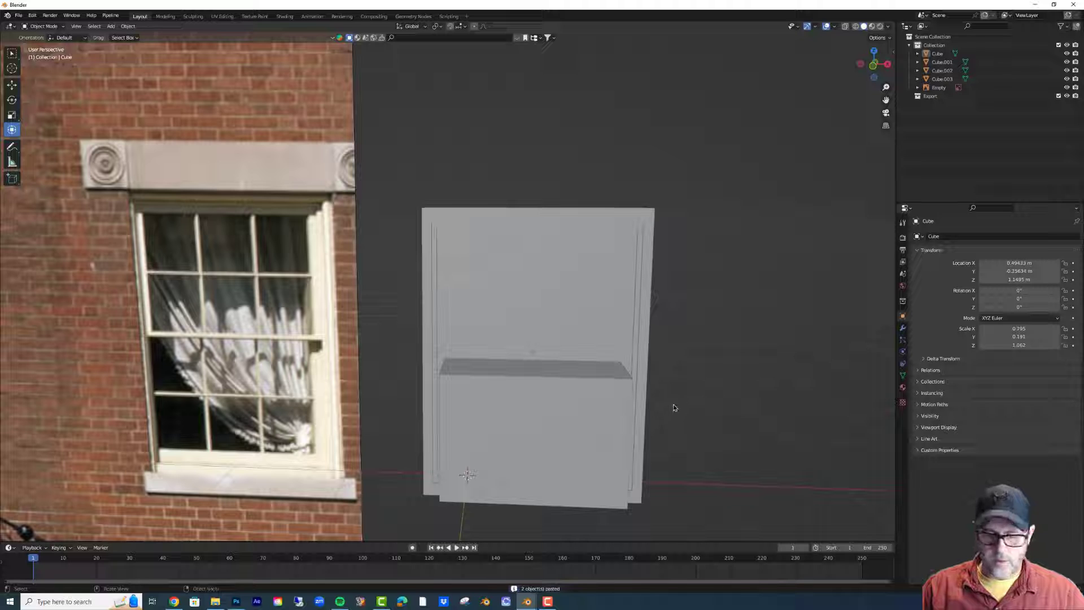
pyautogui.hotkey('ctrl', 'z')
pyautogui.hotkey('ctrl', 'z')
pyautogui.hotkey('ctrl', 'z')
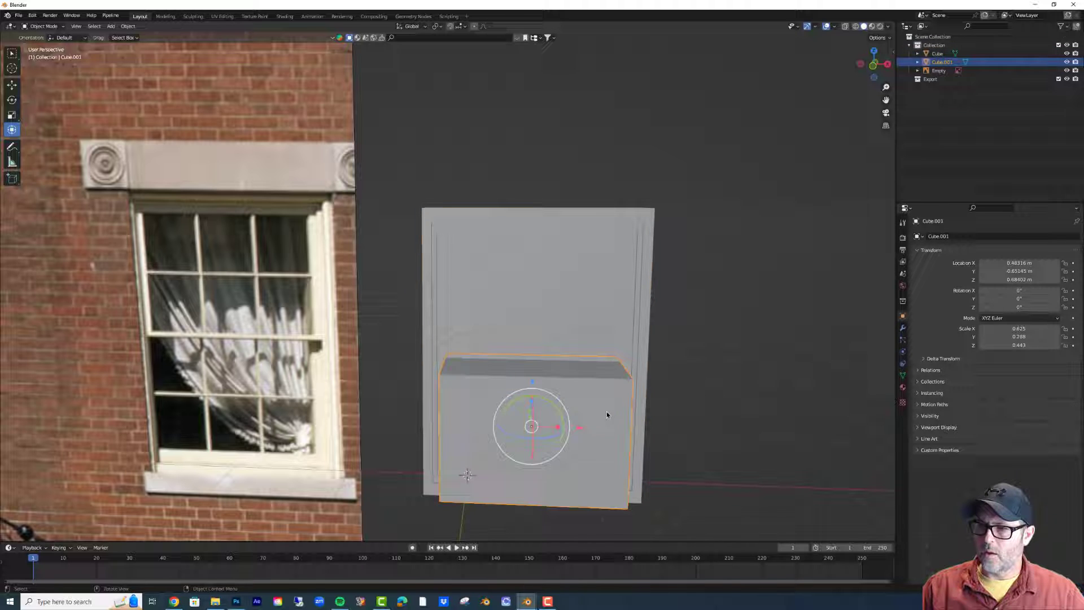
pyautogui.hotkey('ctrl', 'z')
pyautogui.hotkey('ctrl', 'shift', 'z')
# Paste one cutter copy above the frame, then select the original cutter and the frame.
pyautogui.hotkey('ctrl', 'v')
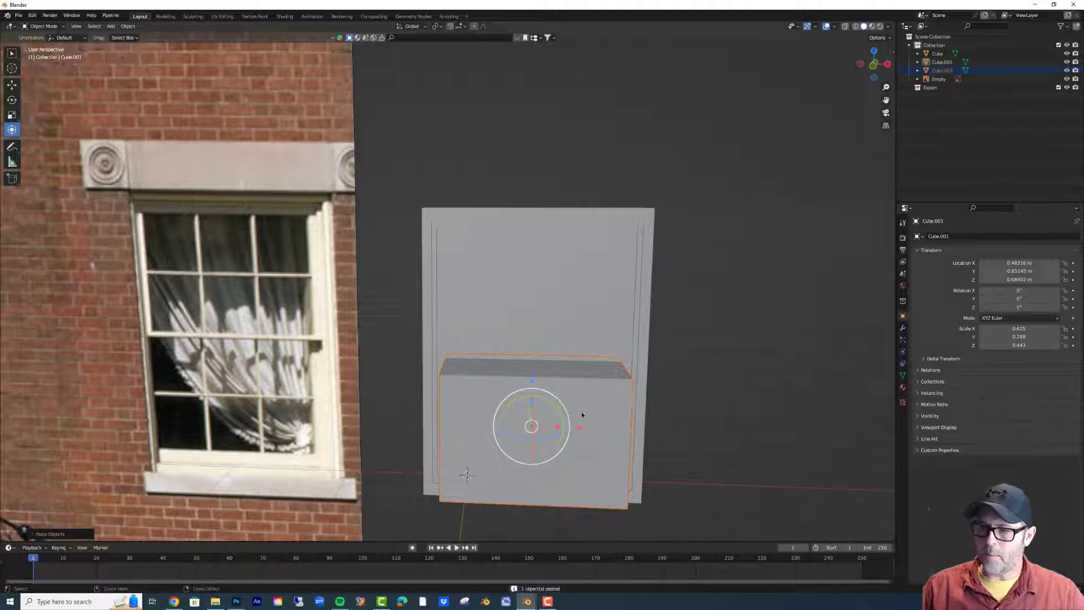
pyautogui.moveTo(532, 383); pyautogui.dragTo(533, 138)
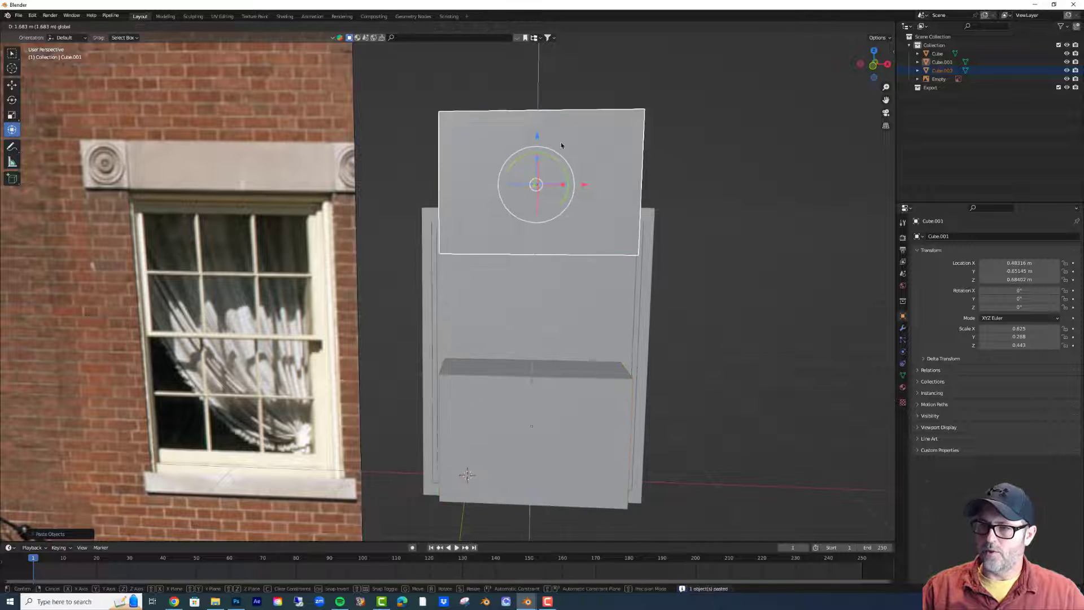
pyautogui.click(551, 409)
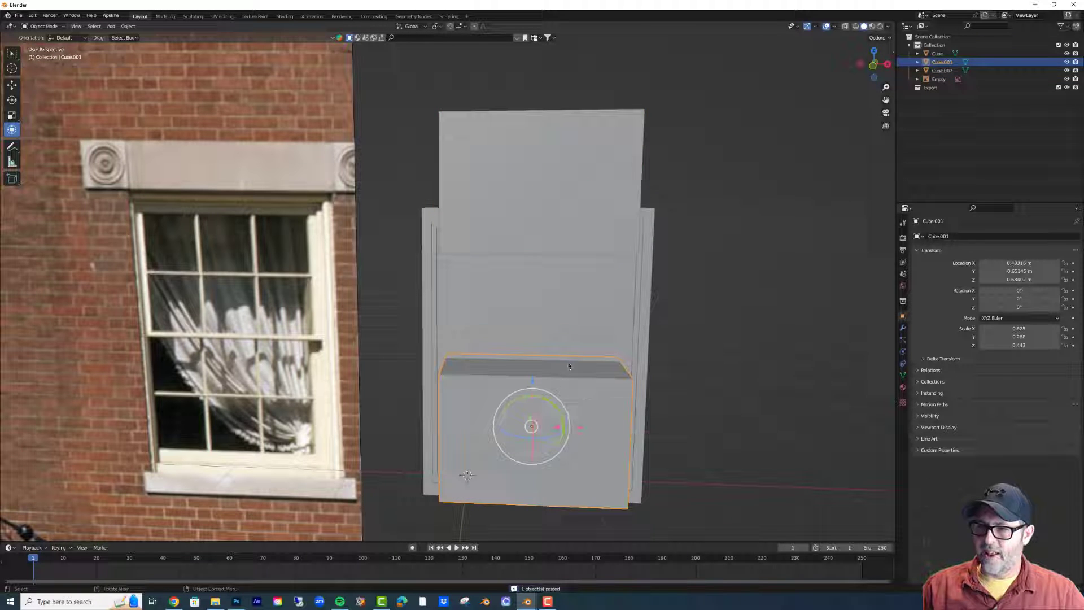
pyautogui.keyDown('shift'); pyautogui.click(570, 341); pyautogui.keyUp('shift')
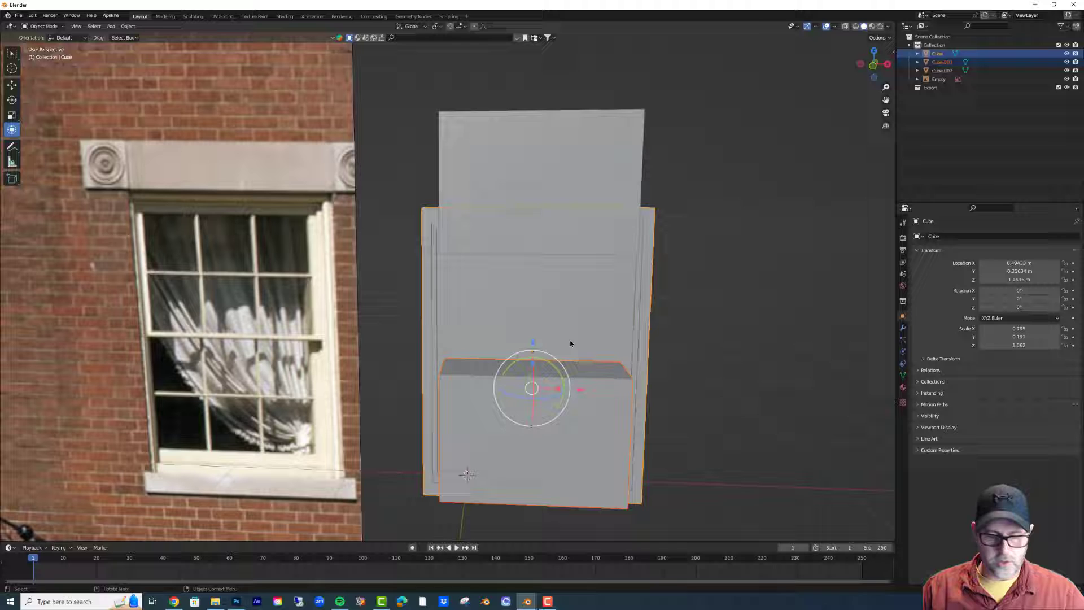
# Cut the lower sash recess, then lower the cutter copy into the frame's upper half.
pyautogui.hotkey('shift', 'ctrl', 'b')
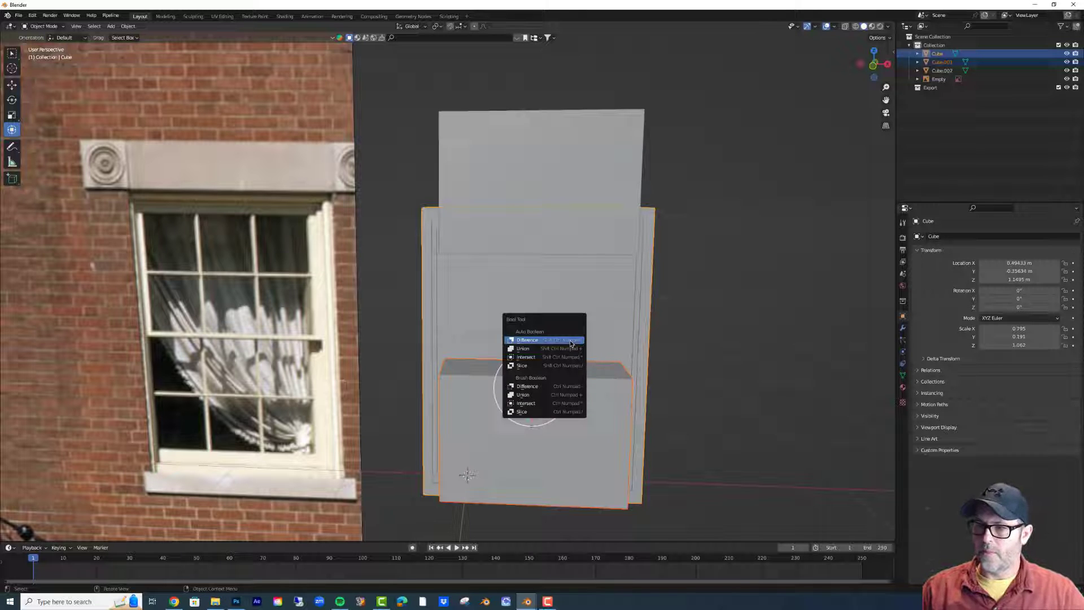
pyautogui.click(570, 340)
pyautogui.click(561, 198)
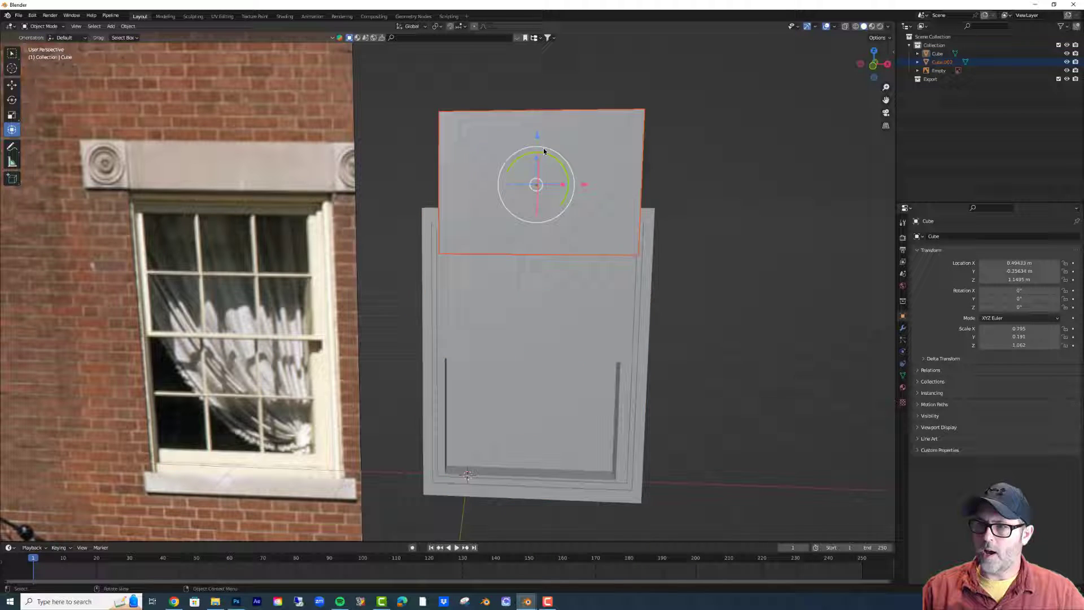
pyautogui.moveTo(538, 135); pyautogui.dragTo(571, 289)
pyautogui.moveTo(571, 289)
pyautogui.mouseDown(button='middle')
pyautogui.moveTo(602, 283)
pyautogui.moveTo(561, 273)
pyautogui.mouseUp(button='middle')
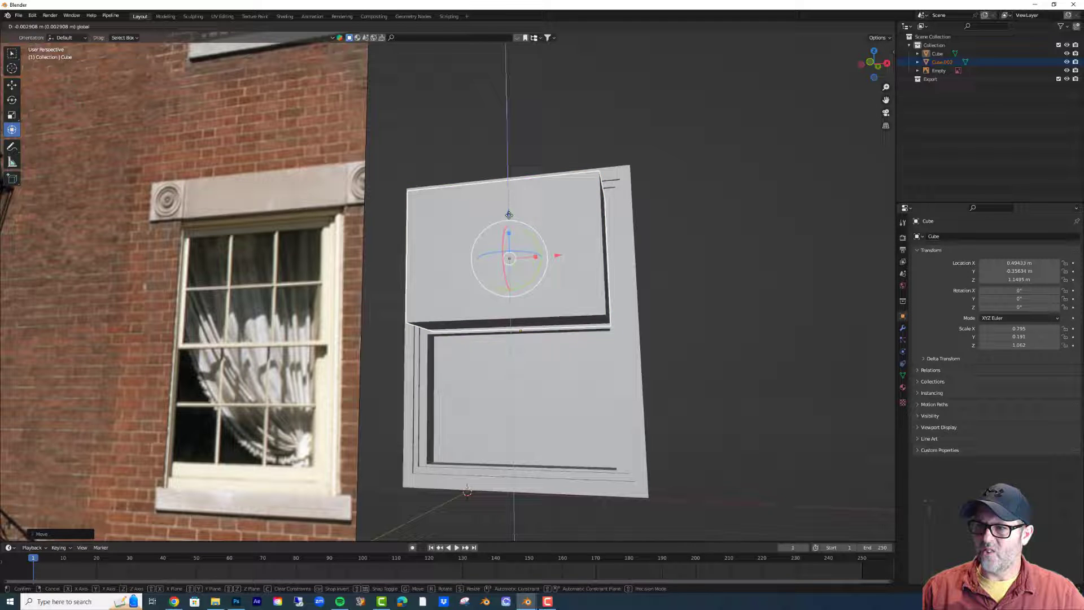
pyautogui.moveTo(555, 289); pyautogui.dragTo(554, 327, button='middle')
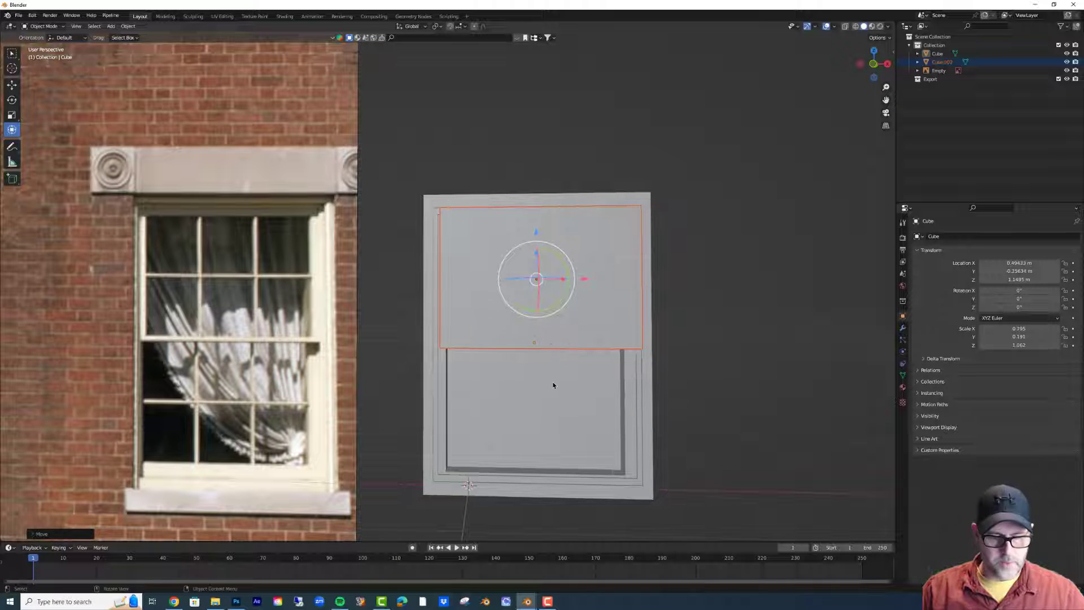
# Subtract the copy from the frame to cut the upper sash recess.
pyautogui.keyDown('shift'); pyautogui.click(553, 385); pyautogui.keyUp('shift')
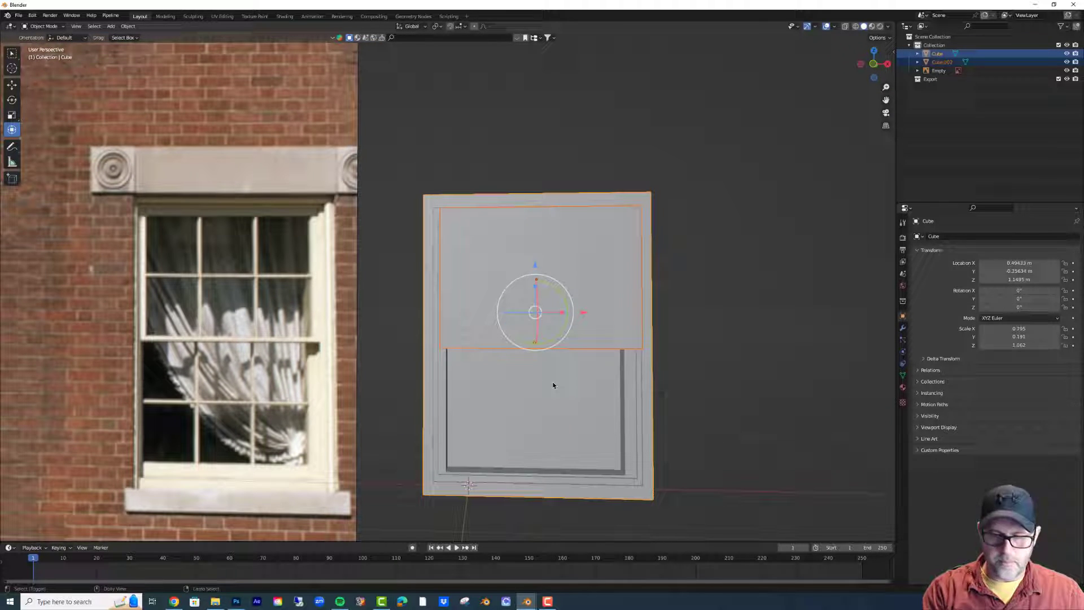
pyautogui.hotkey('ctrl', 'shift', 'b')
pyautogui.click(553, 382)
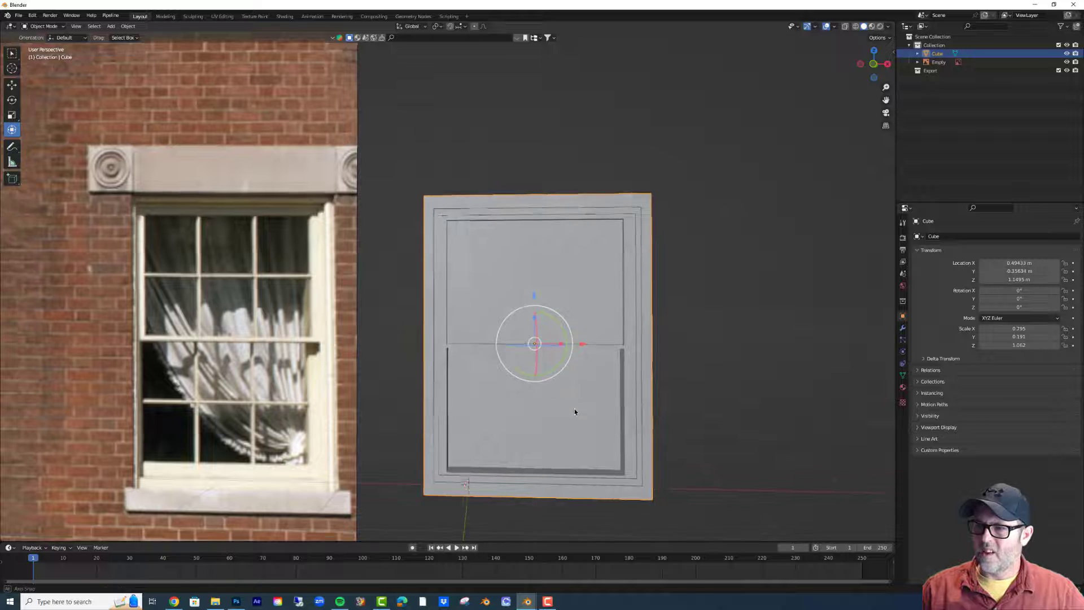
pyautogui.moveTo(574, 408)
pyautogui.mouseDown(button='middle')
pyautogui.moveTo(534, 421)
pyautogui.moveTo(574, 410)
pyautogui.mouseUp(button='middle')
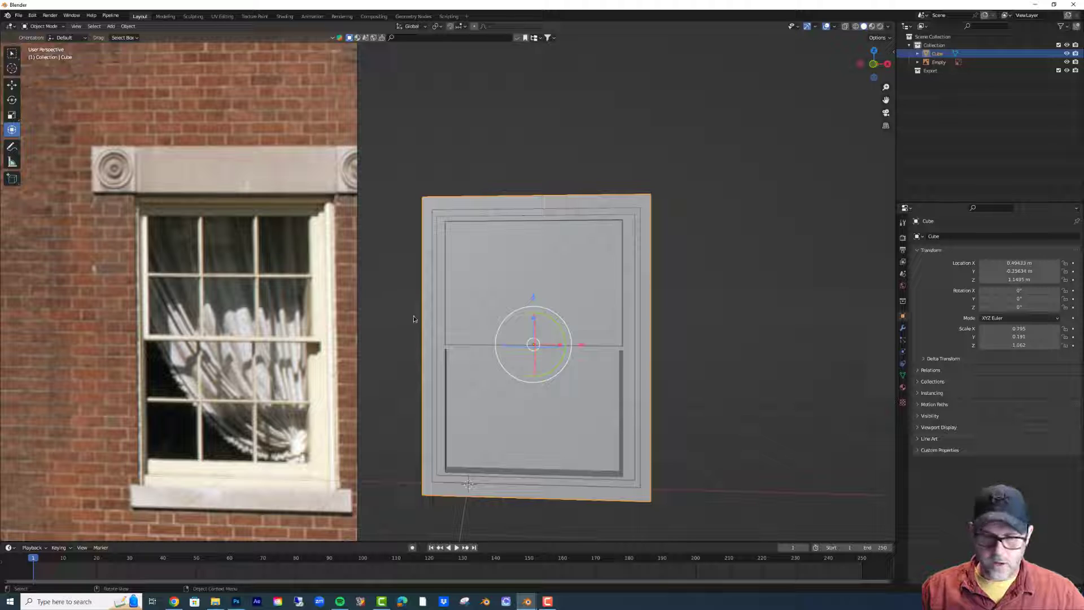
pyautogui.click(683, 383)
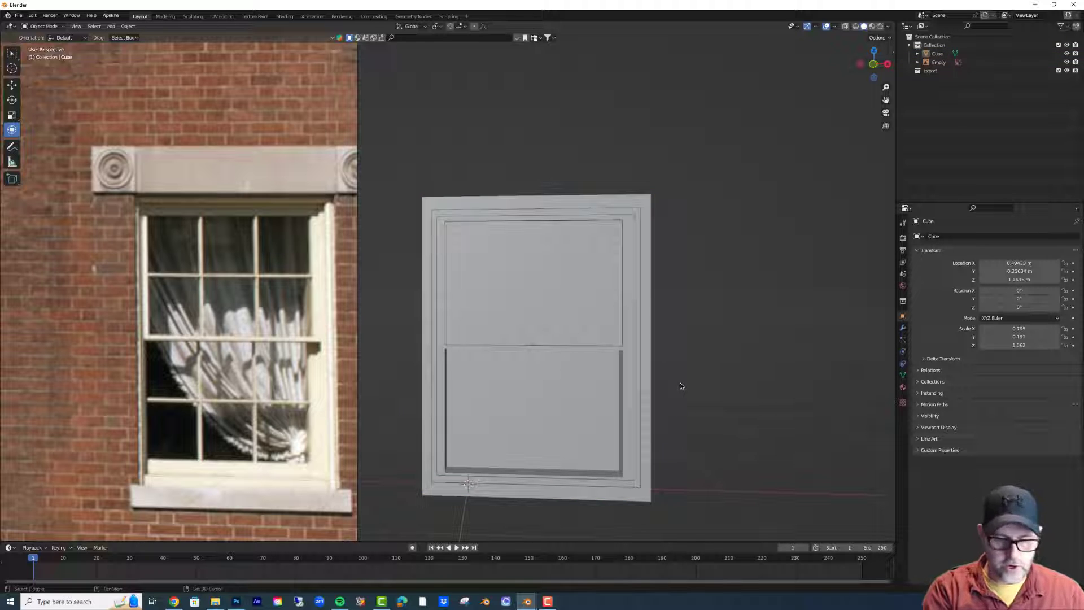
# Add a cube and shape it into a 0.220 × 0.313 × 0.232 pane block in the upper-left sash.
pyautogui.hotkey('shift', 'a')
pyautogui.click(714, 390)
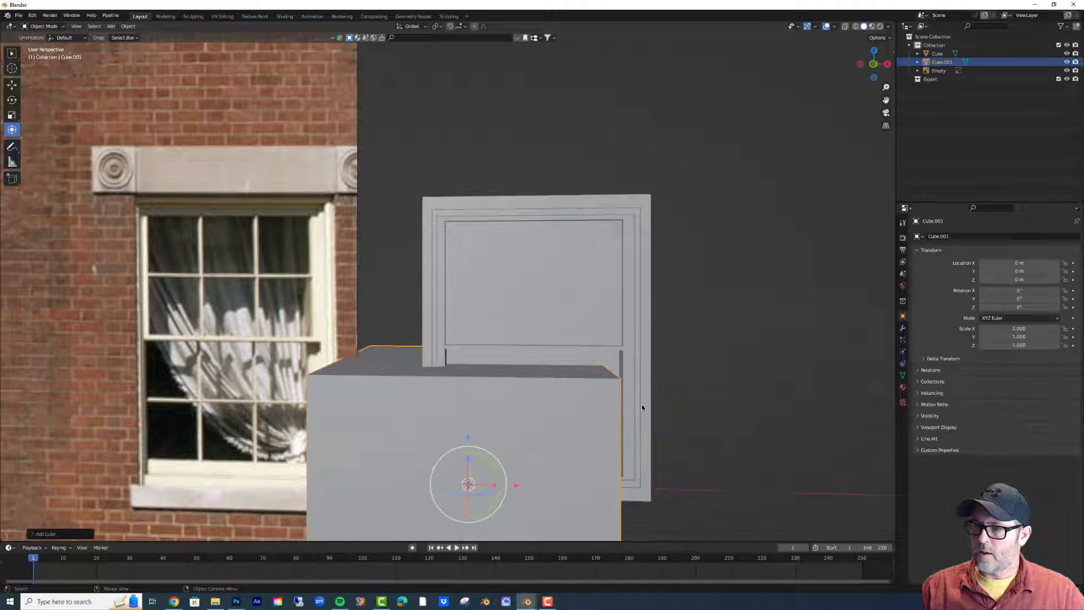
pyautogui.moveTo(467, 432); pyautogui.dragTo(468, 298)
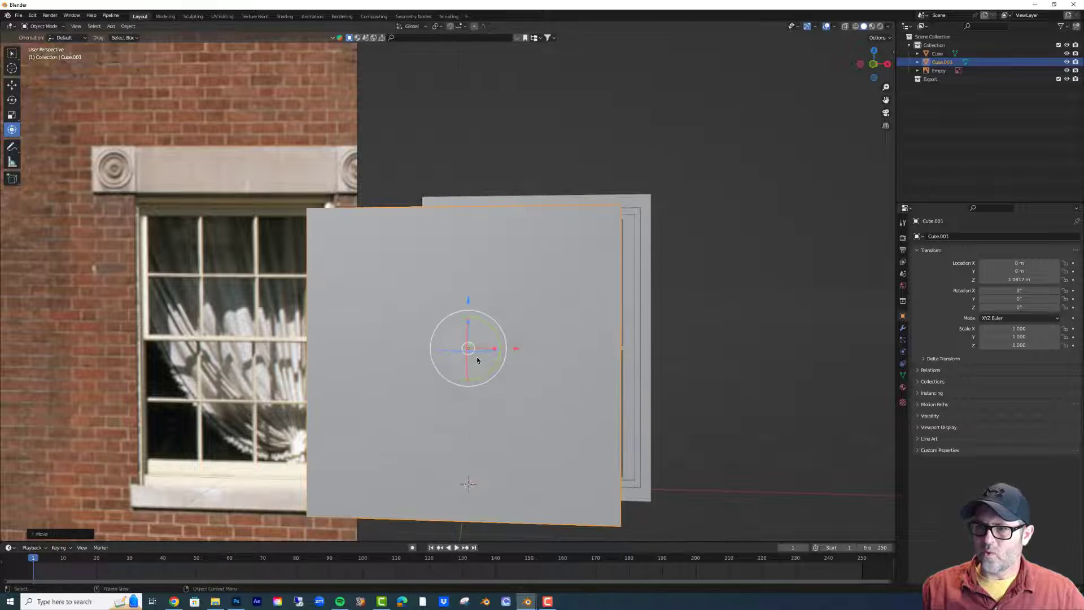
pyautogui.press('s')
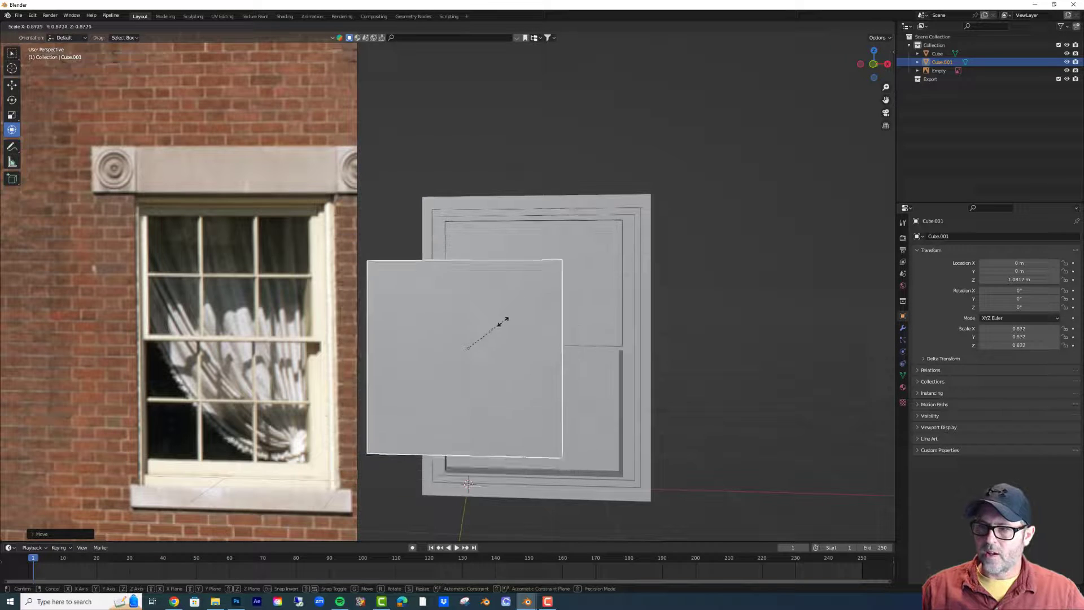
pyautogui.click(489, 344)
pyautogui.moveTo(512, 348); pyautogui.dragTo(324, 348)
pyautogui.moveTo(310, 293); pyautogui.dragTo(522, 325)
# Raise the pane block and narrow it to 0.198 wide, trying a copy then undoing it.
pyautogui.moveTo(483, 269); pyautogui.dragTo(483, 259)
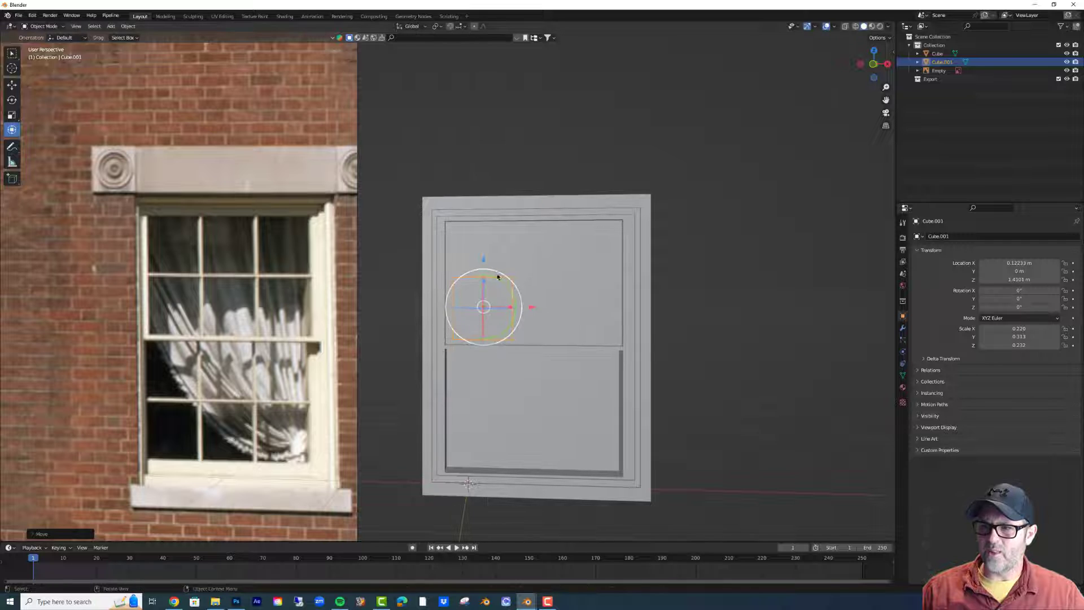
pyautogui.moveTo(509, 309); pyautogui.dragTo(508, 310)
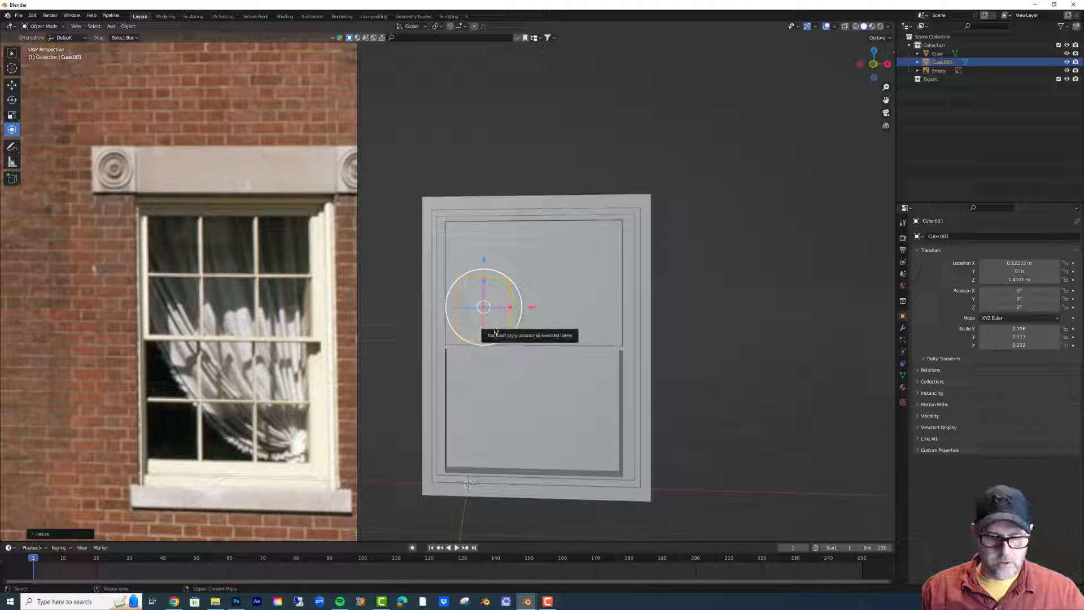
pyautogui.hotkey('ctrl', 'c')
pyautogui.hotkey('ctrl', 'v')
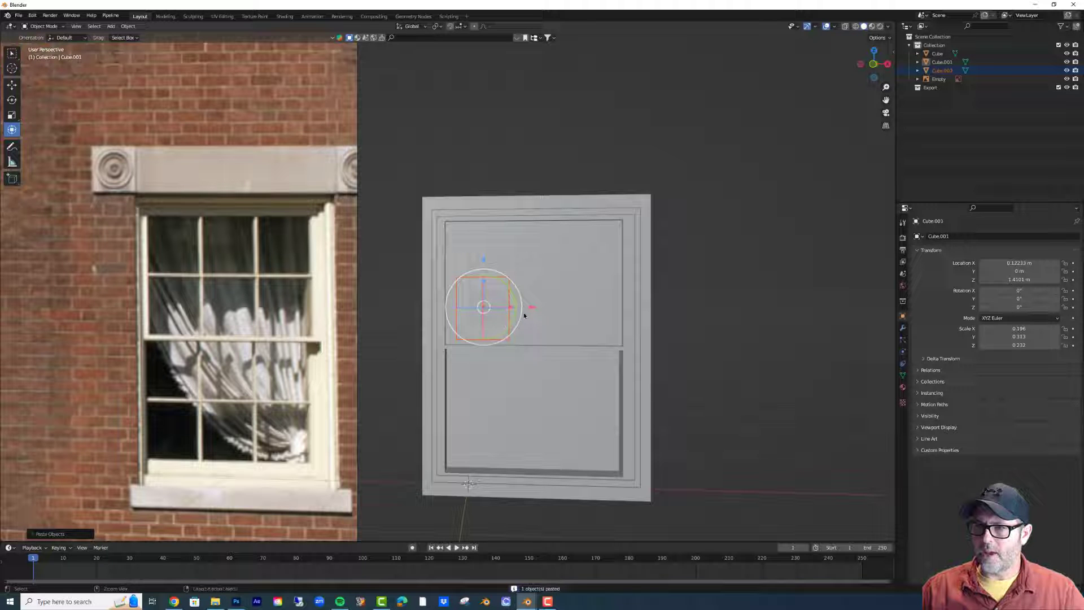
pyautogui.moveTo(531, 306); pyautogui.dragTo(582, 307)
pyautogui.moveTo(582, 350); pyautogui.dragTo(560, 378, button='middle')
pyautogui.hotkey('ctrl', 'z')
pyautogui.hotkey('ctrl', 'z')
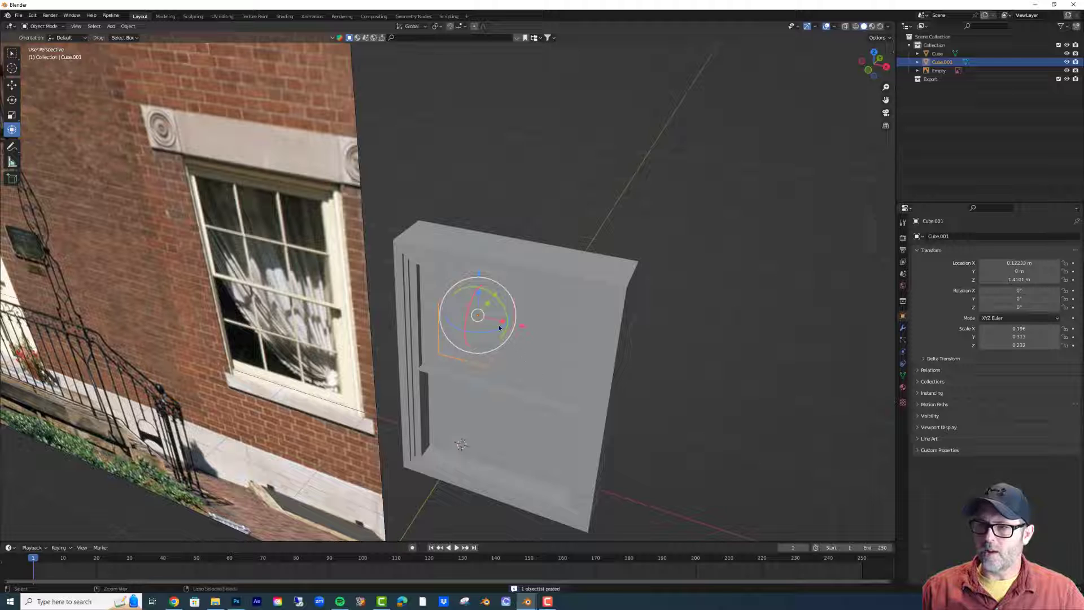
# Push the pane block forward into the sash and paste copies to its right across the upper row.
pyautogui.moveTo(496, 296); pyautogui.dragTo(501, 375)
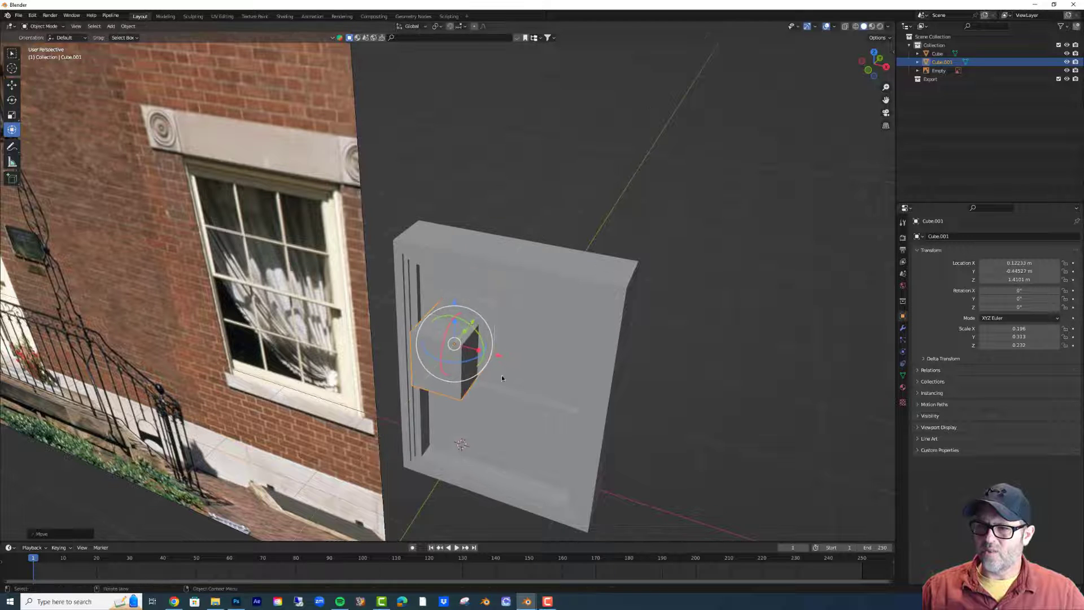
pyautogui.moveTo(501, 374); pyautogui.dragTo(502, 338, button='middle')
pyautogui.hotkey('ctrl', 'v')
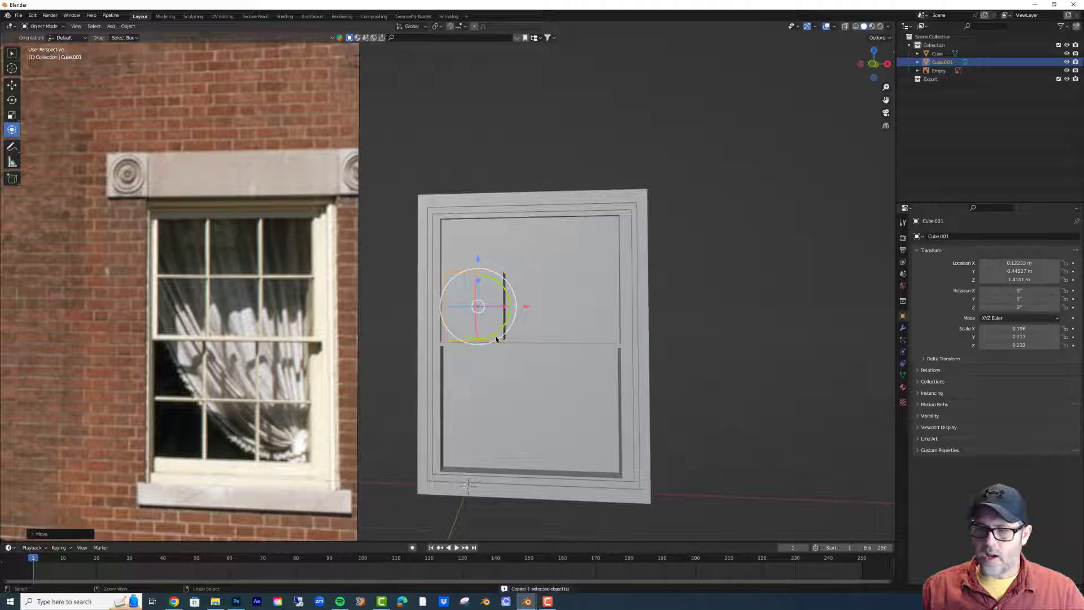
pyautogui.moveTo(528, 310); pyautogui.dragTo(649, 309)
pyautogui.hotkey('ctrl', 'v')
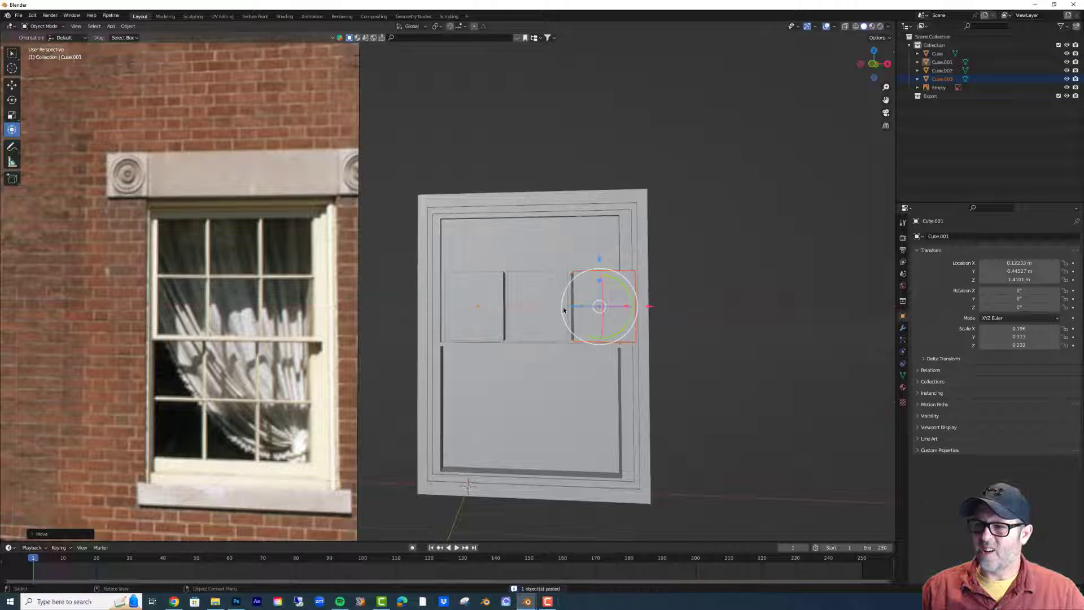
# Select the three pane blocks, then narrow, shorten and align them in the upper sash.
pyautogui.keyDown('shift'); pyautogui.click(519, 307); pyautogui.keyUp('shift')
pyautogui.keyDown('shift'); pyautogui.click(493, 311); pyautogui.keyUp('shift')
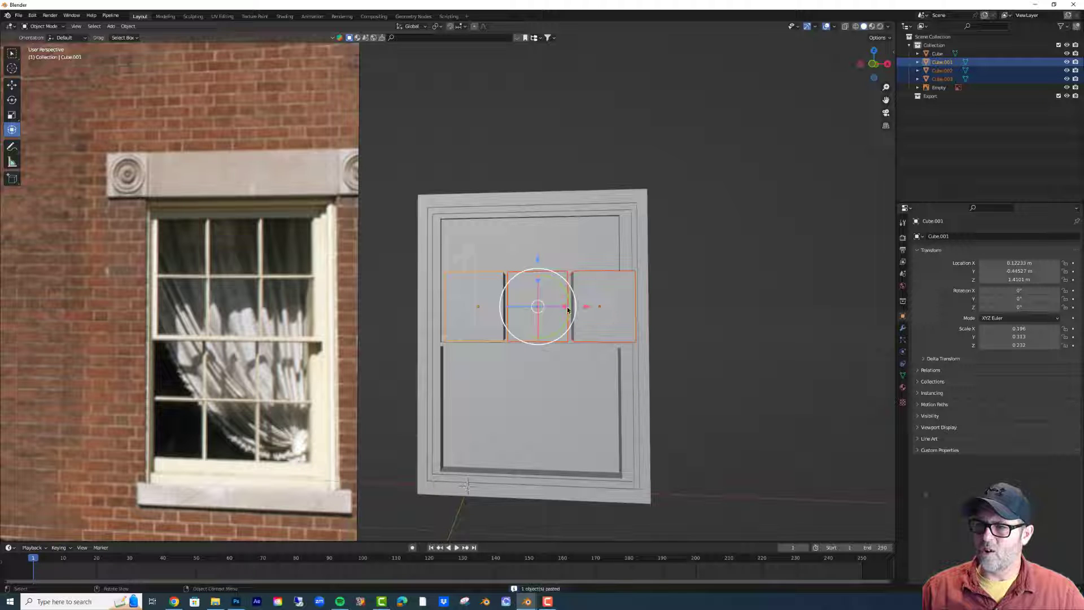
pyautogui.moveTo(566, 308); pyautogui.dragTo(577, 347)
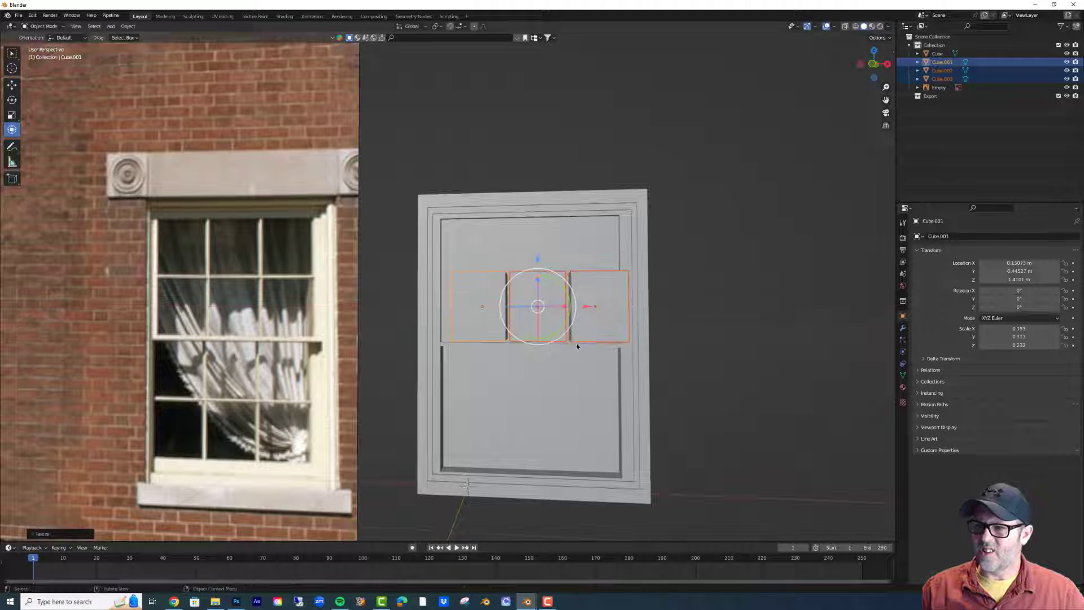
pyautogui.moveTo(585, 310); pyautogui.dragTo(576, 309)
pyautogui.moveTo(576, 333)
pyautogui.mouseDown(button='middle')
pyautogui.moveTo(587, 360)
pyautogui.moveTo(577, 345)
pyautogui.mouseUp(button='middle')
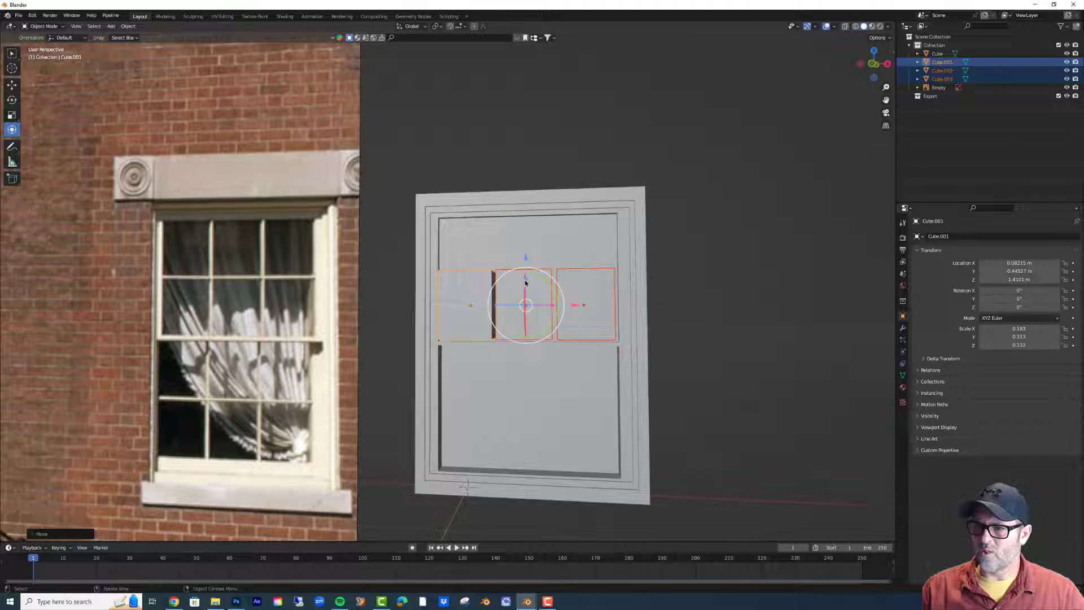
pyautogui.moveTo(525, 282); pyautogui.dragTo(525, 266)
pyautogui.moveTo(585, 345); pyautogui.dragTo(577, 345, button='middle')
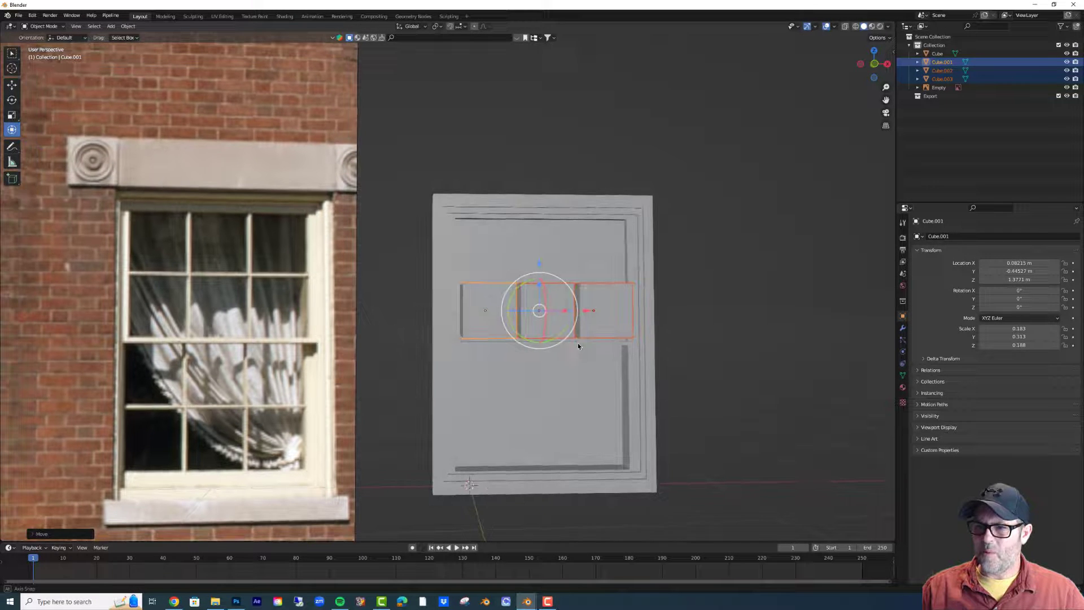
pyautogui.moveTo(466, 325); pyautogui.dragTo(455, 337, button='middle')
# Duplicate the three-block row and raise the copy into the top position.
pyautogui.hotkey('ctrl', 'c')
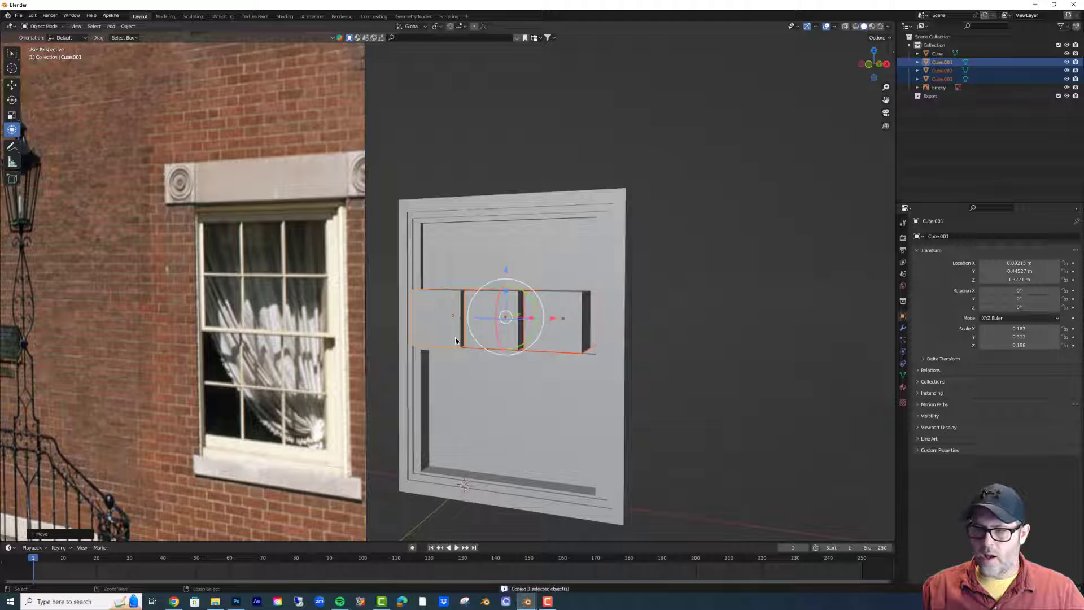
pyautogui.hotkey('ctrl', 'v')
pyautogui.moveTo(506, 271); pyautogui.dragTo(506, 202)
pyautogui.moveTo(569, 306); pyautogui.dragTo(578, 298, button='middle')
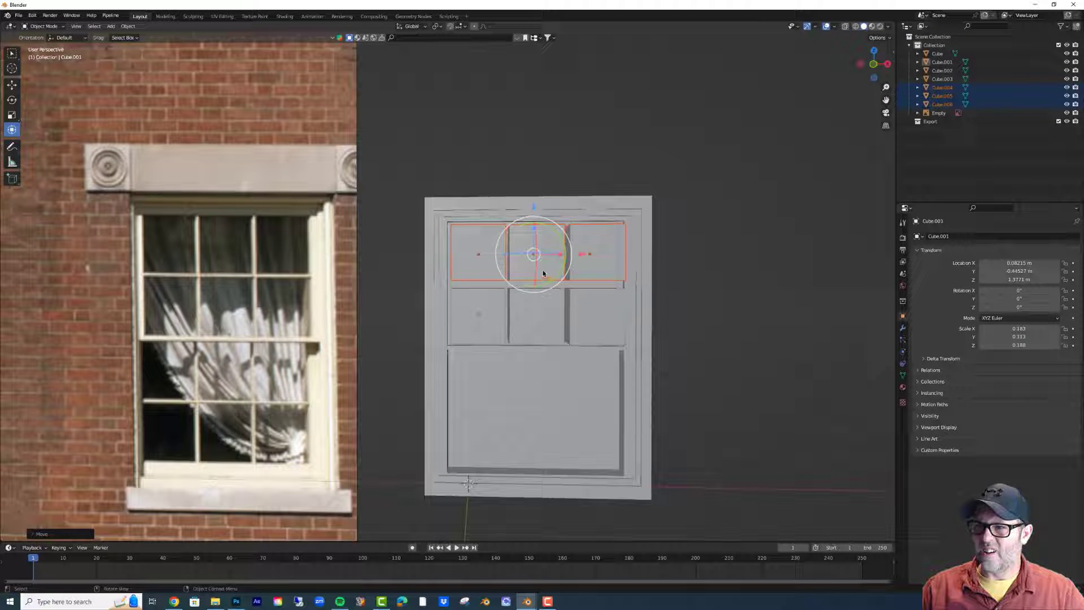
# Select the three middle-row pane blocks and make them slightly taller.
pyautogui.keyDown('shift'); pyautogui.click(581, 323); pyautogui.keyUp('shift')
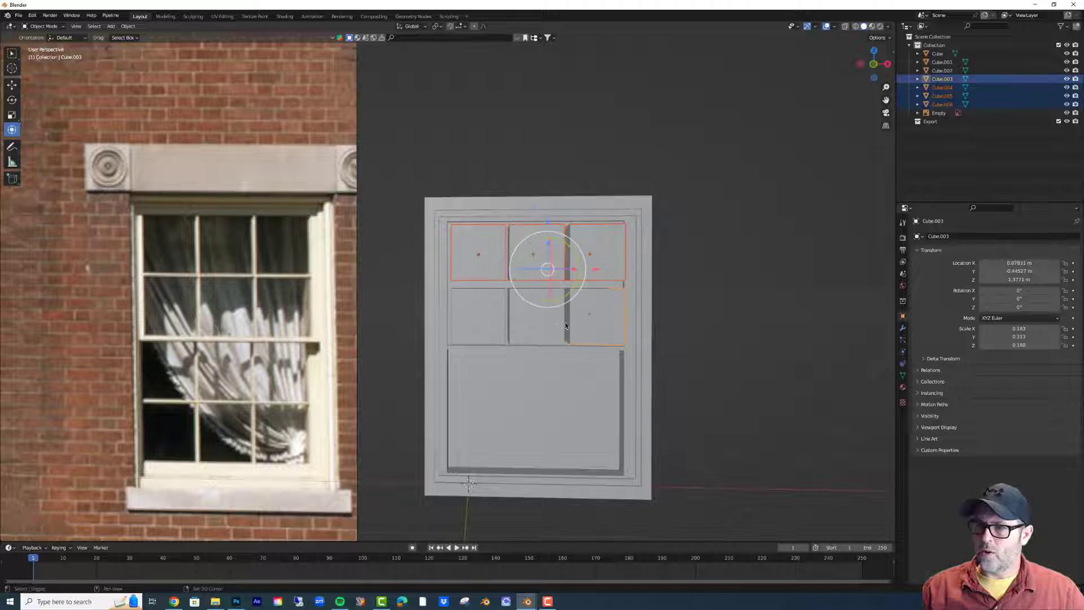
pyautogui.keyDown('shift'); pyautogui.click(531, 324); pyautogui.keyUp('shift')
pyautogui.keyDown('shift'); pyautogui.click(498, 326); pyautogui.keyUp('shift')
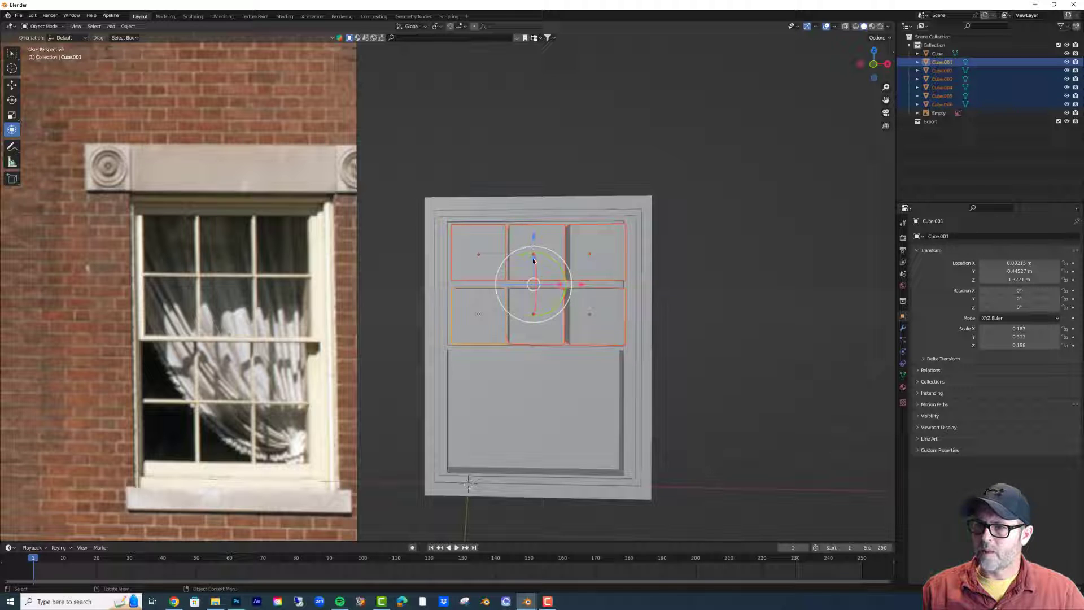
pyautogui.moveTo(532, 254); pyautogui.dragTo(532, 238)
# Raise the lower row just under the top row, then select all six pane blocks.
pyautogui.hotkey('alt', 'a')
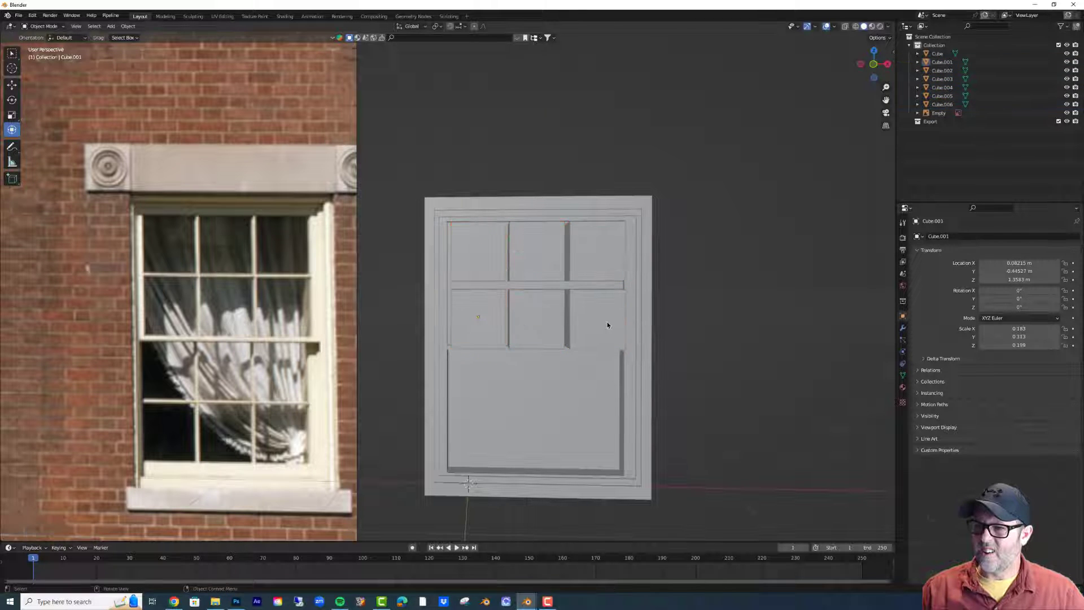
pyautogui.click(608, 322)
pyautogui.click(552, 322)
pyautogui.keyDown('shift'); pyautogui.click(523, 309); pyautogui.keyUp('shift')
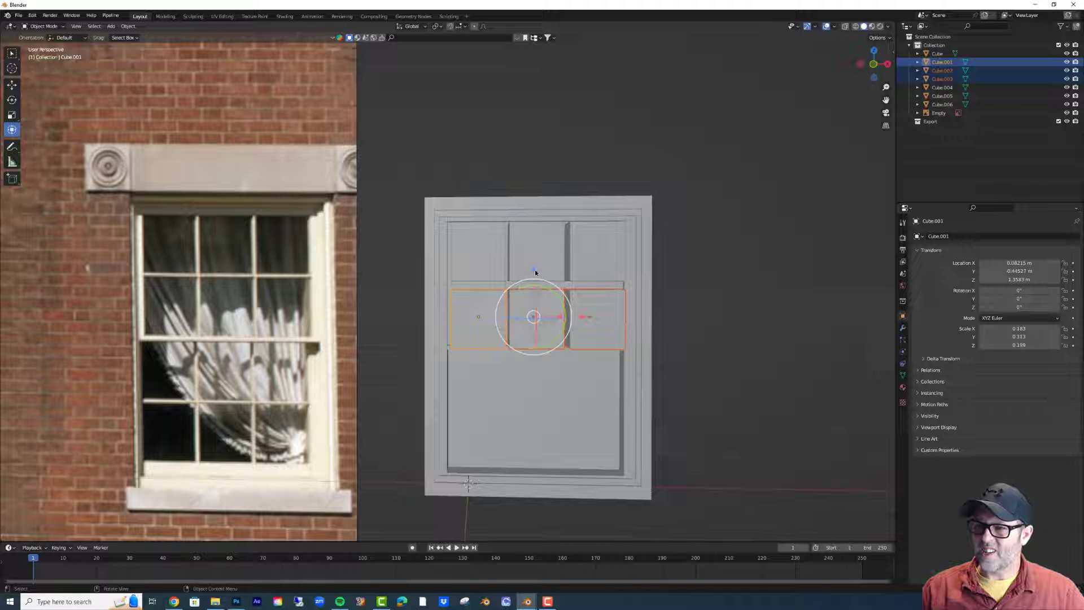
pyautogui.moveTo(534, 273); pyautogui.dragTo(534, 261)
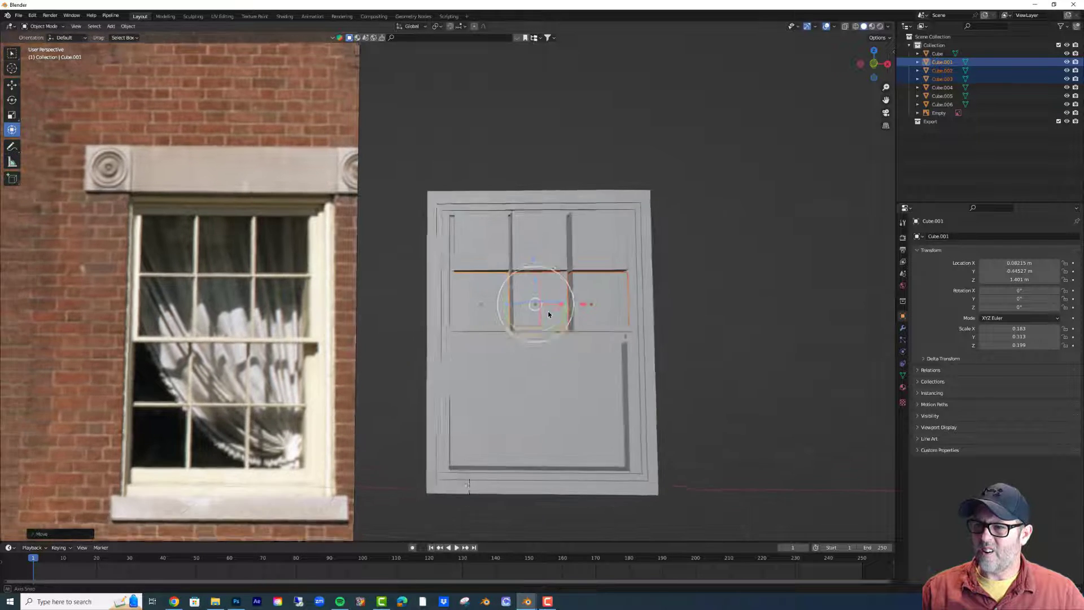
pyautogui.moveTo(548, 314); pyautogui.dragTo(546, 312, button='middle')
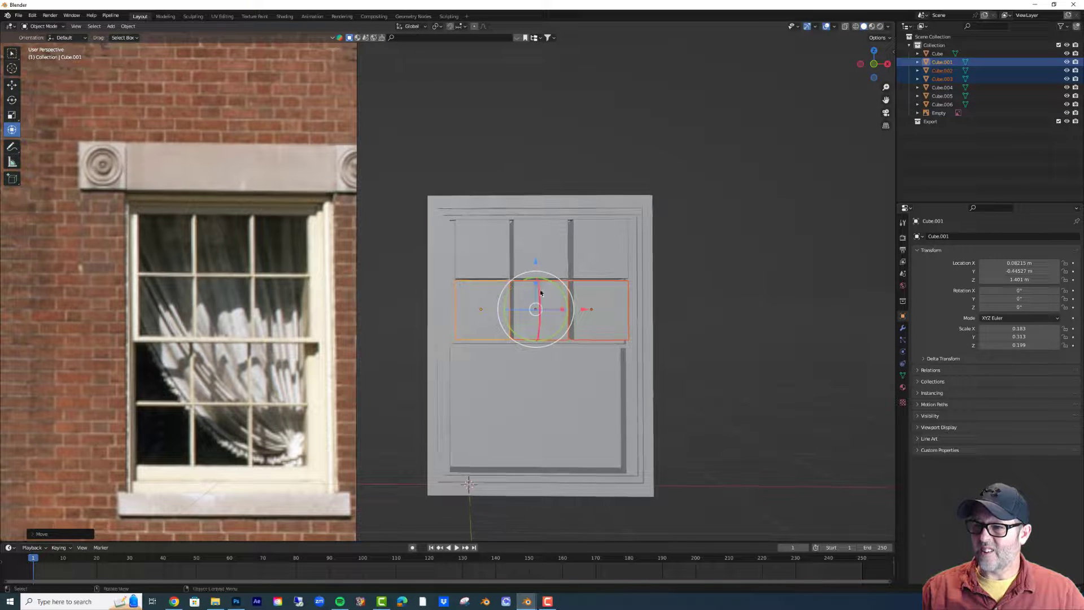
pyautogui.moveTo(536, 264); pyautogui.dragTo(535, 270)
pyautogui.keyDown('shift'); pyautogui.click(610, 268); pyautogui.keyUp('shift')
pyautogui.keyDown('shift'); pyautogui.click(541, 240); pyautogui.keyUp('shift')
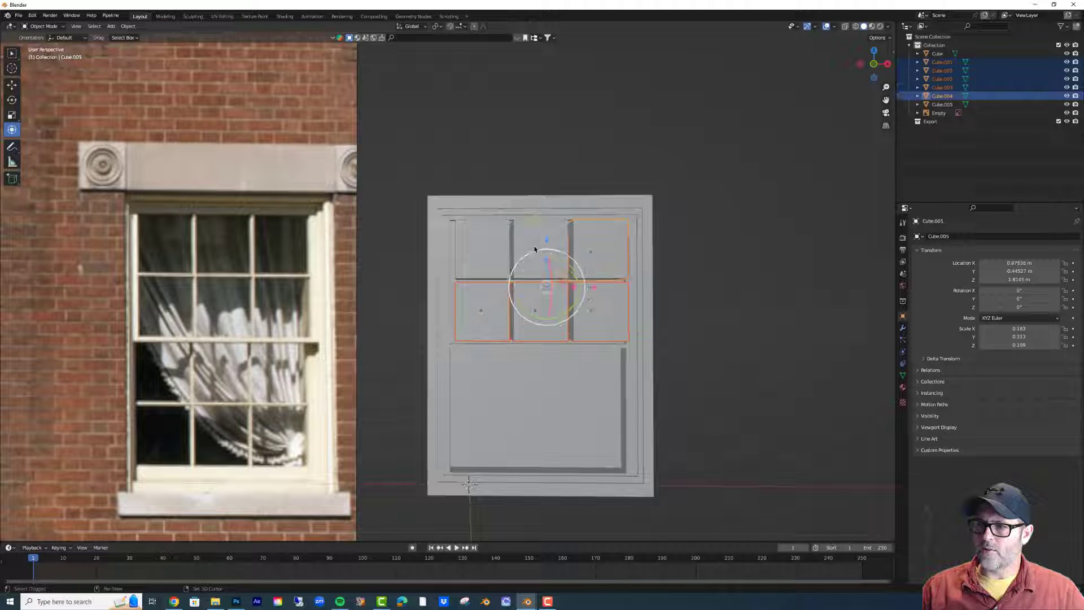
pyautogui.keyDown('shift'); pyautogui.click(493, 248); pyautogui.keyUp('shift')
# Paste a copy of the six pane blocks and lower it into the lower sash as two rows.
pyautogui.hotkey('ctrl', 'c')
pyautogui.hotkey('ctrl', 'v')
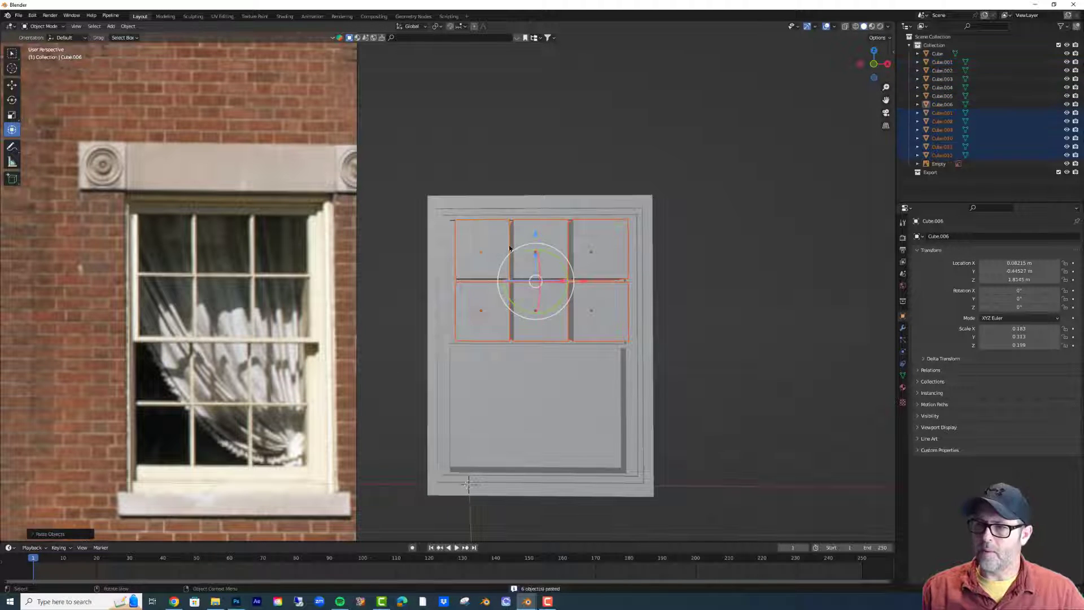
pyautogui.moveTo(536, 236); pyautogui.dragTo(650, 403)
pyautogui.moveTo(650, 403); pyautogui.dragTo(587, 369, button='middle')
pyautogui.moveTo(533, 342); pyautogui.dragTo(534, 347)
pyautogui.moveTo(534, 347); pyautogui.dragTo(576, 378, button='middle')
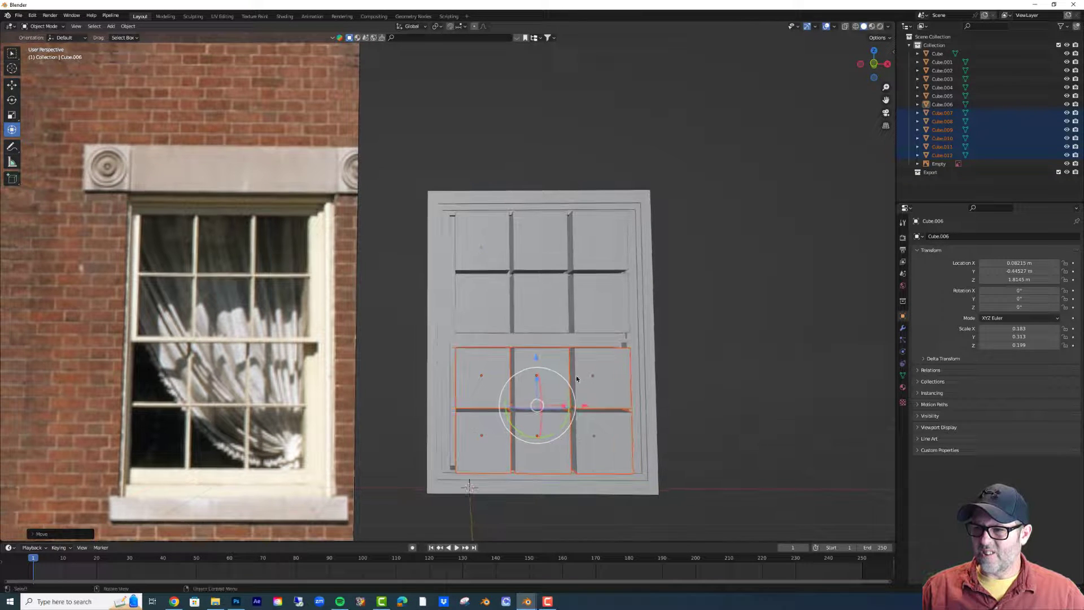
pyautogui.moveTo(536, 359); pyautogui.dragTo(535, 354)
pyautogui.moveTo(535, 355); pyautogui.dragTo(652, 400, button='middle')
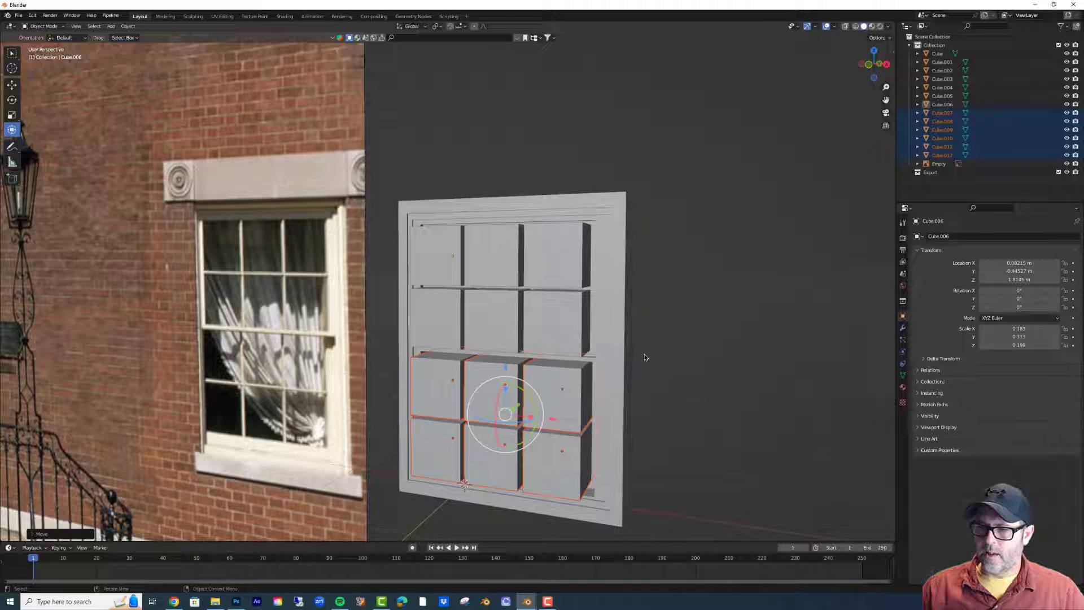
# Select the window frame, try sliding it right, then undo the move and deselect it.
pyautogui.click(630, 424)
pyautogui.click(618, 424)
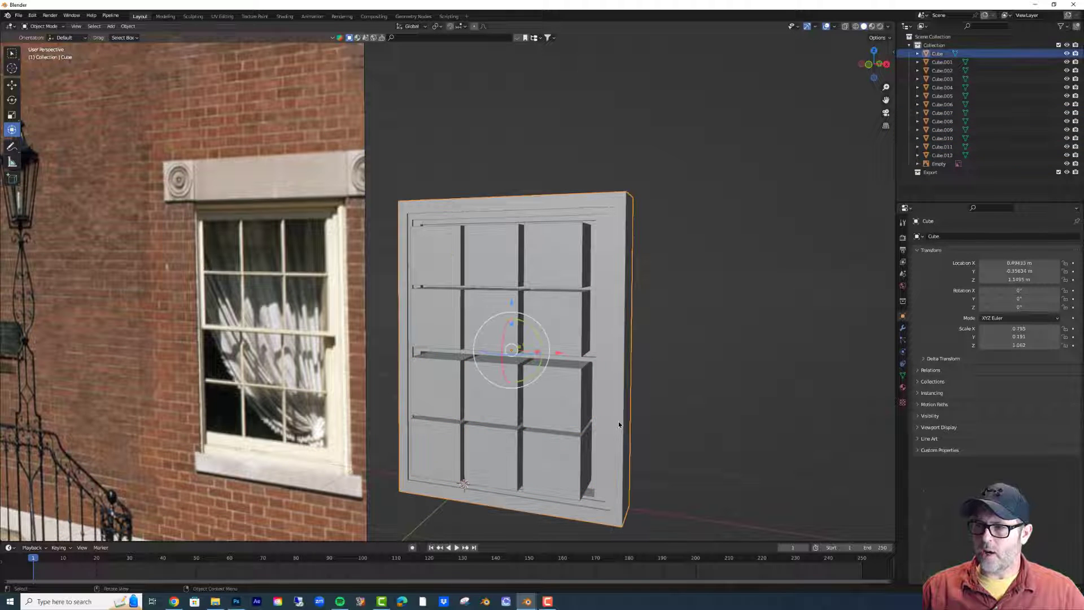
pyautogui.moveTo(560, 355); pyautogui.dragTo(739, 370)
pyautogui.hotkey('ctrl', 'z')
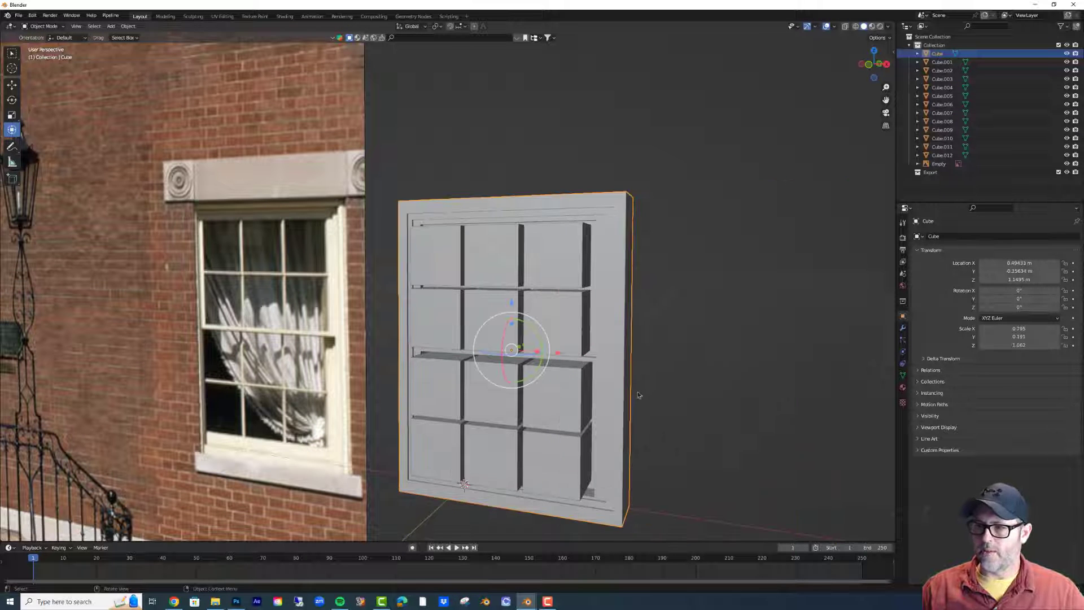
pyautogui.click(669, 431)
# Select all twelve pane blocks, then the window frame last as the active object.
pyautogui.click(569, 464)
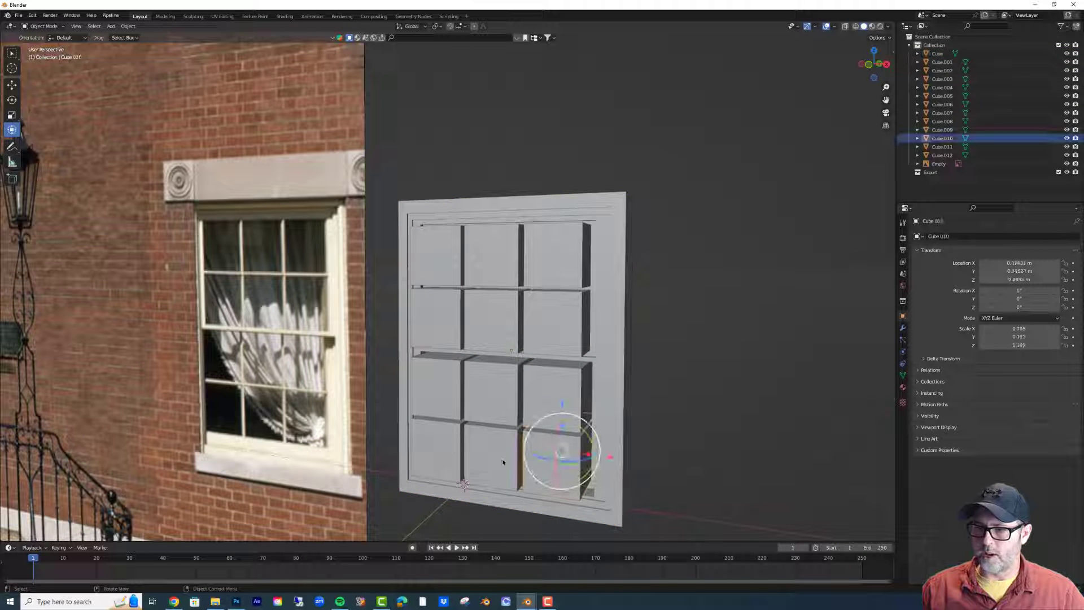
pyautogui.keyDown('shift'); pyautogui.click(488, 454); pyautogui.keyUp('shift')
pyautogui.keyDown('shift'); pyautogui.click(435, 395); pyautogui.keyUp('shift')
pyautogui.keyDown('shift'); pyautogui.click(491, 389); pyautogui.keyUp('shift')
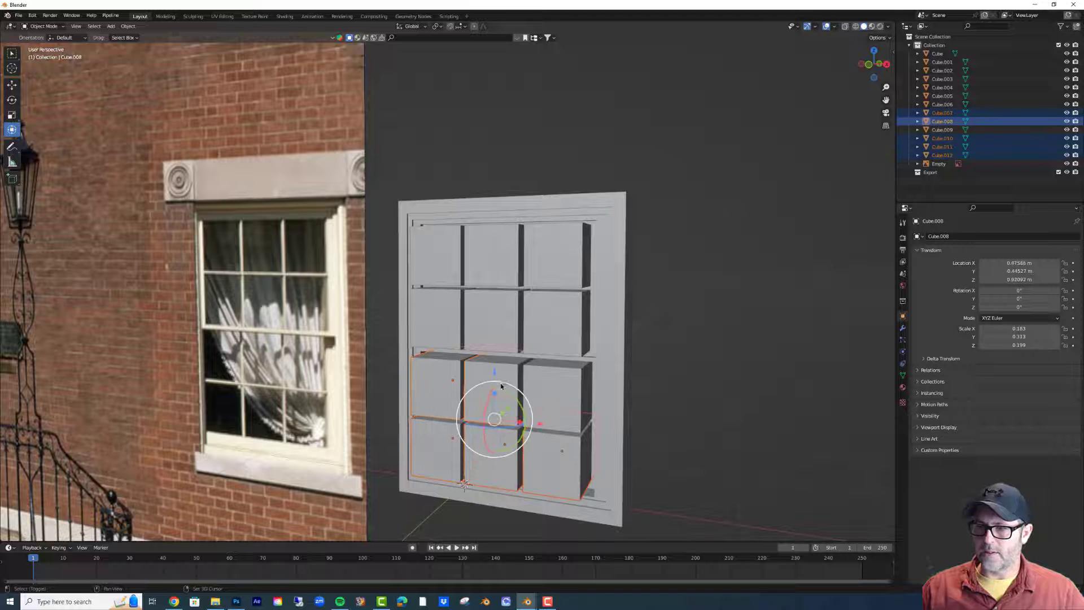
pyautogui.keyDown('shift'); pyautogui.click(552, 386); pyautogui.keyUp('shift')
pyautogui.keyDown('shift'); pyautogui.click(556, 334); pyautogui.keyUp('shift')
pyautogui.keyDown('shift'); pyautogui.click(492, 319); pyautogui.keyUp('shift')
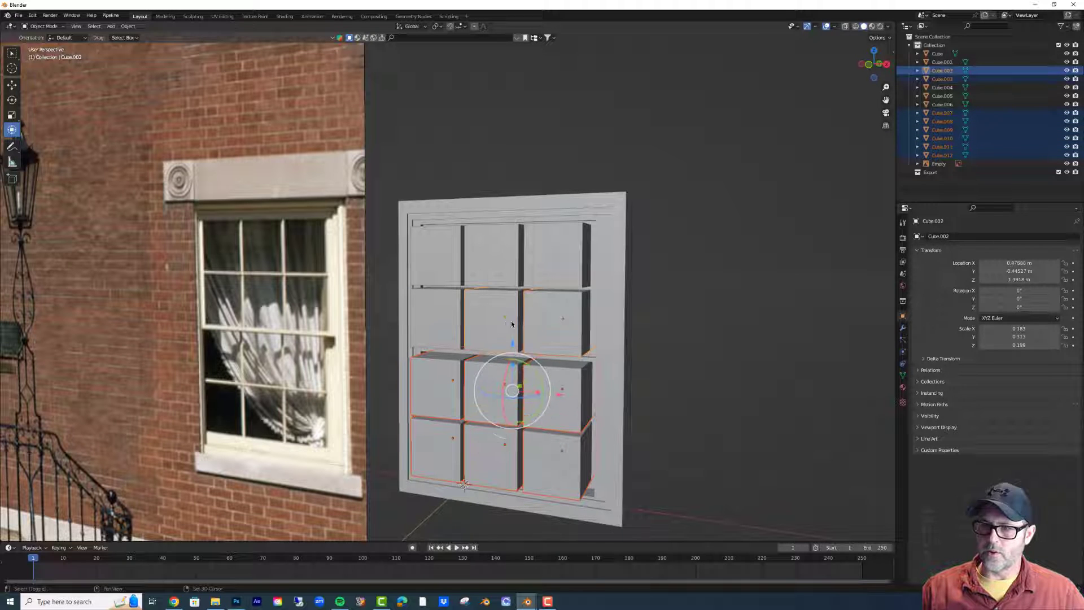
pyautogui.keyDown('shift'); pyautogui.click(440, 319); pyautogui.keyUp('shift')
pyautogui.keyDown('shift'); pyautogui.click(436, 271); pyautogui.keyUp('shift')
pyautogui.keyDown('shift'); pyautogui.click(491, 255); pyautogui.keyUp('shift')
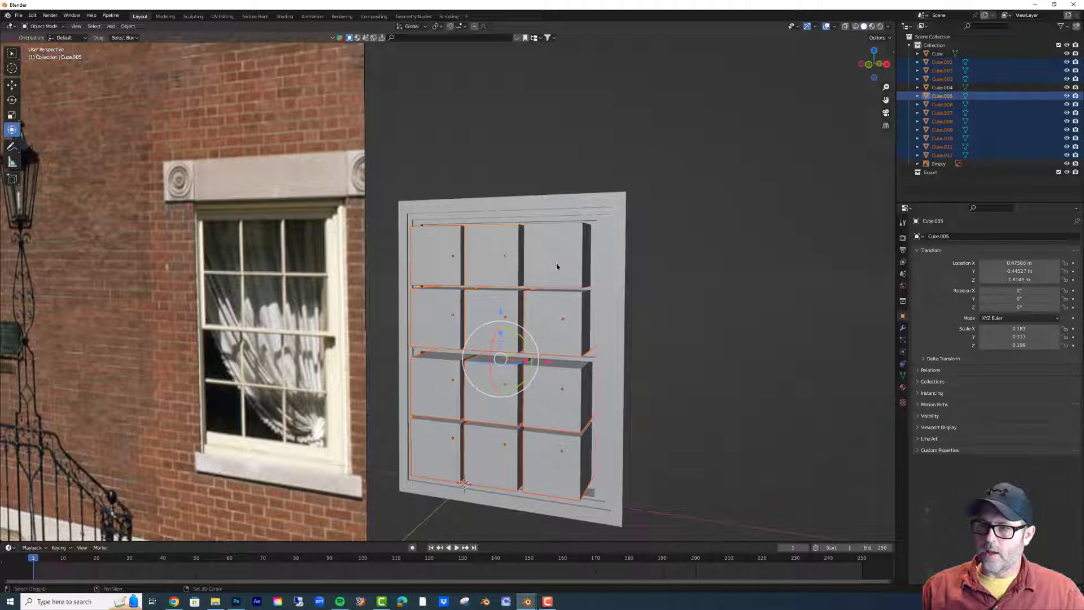
pyautogui.keyDown('shift'); pyautogui.click(557, 263); pyautogui.keyUp('shift')
pyautogui.keyDown('shift'); pyautogui.click(614, 320); pyautogui.keyUp('shift')
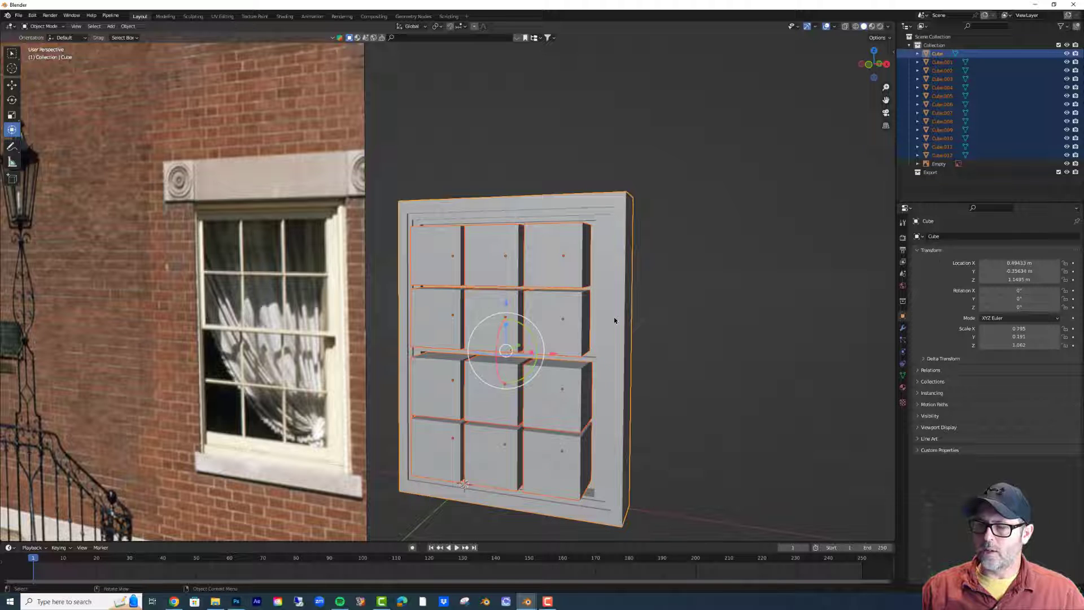
pyautogui.moveTo(614, 318); pyautogui.dragTo(625, 318, button='middle')
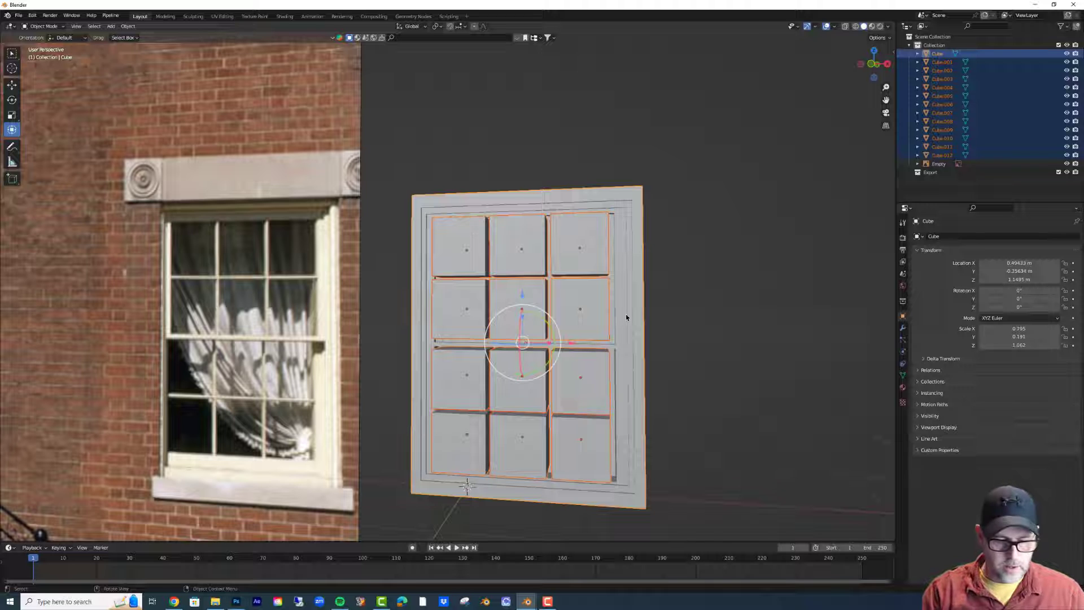
# Apply Bool Tool Auto Boolean Difference to cut twelve pane openings through the frame.
pyautogui.hotkey('shift', 'ctrl', 'b')
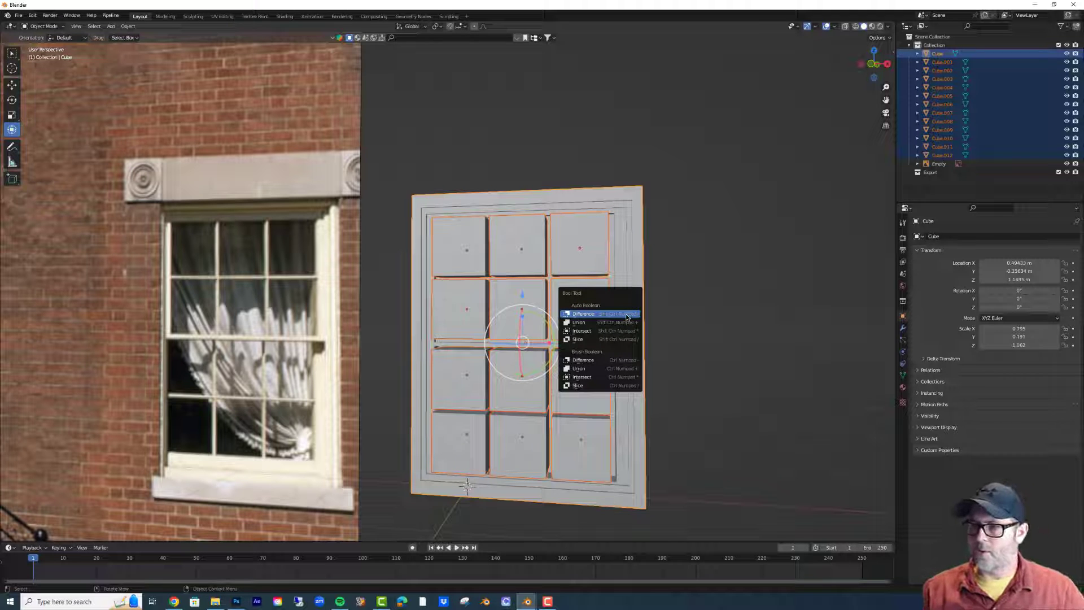
pyautogui.click(627, 317)
pyautogui.click(693, 373)
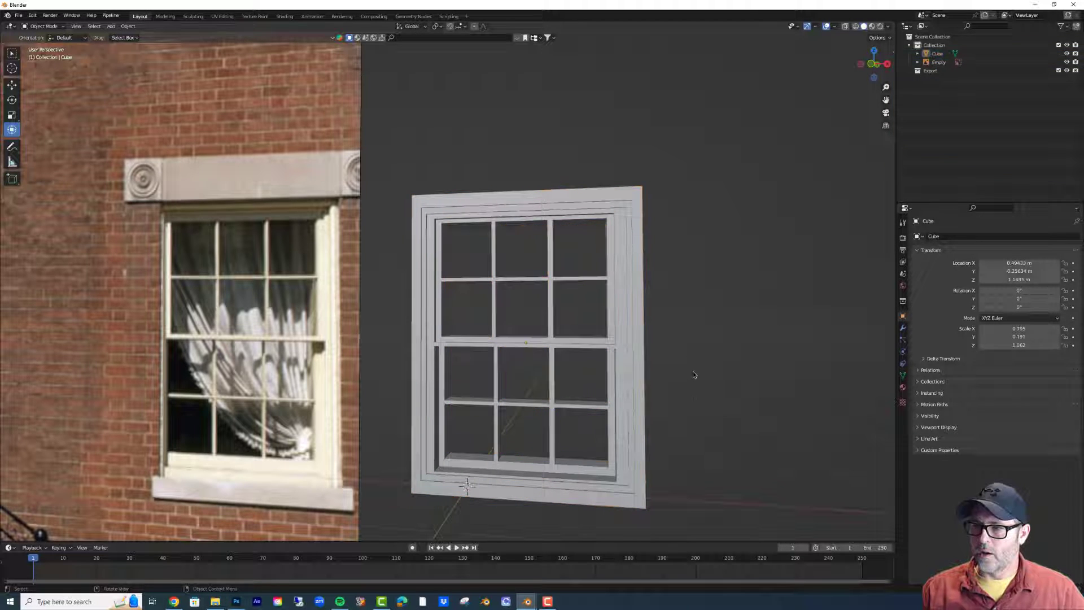
pyautogui.moveTo(649, 383); pyautogui.dragTo(607, 399, button='middle')
# Scale the window frame along Y down to 0.115 depth and view it straight on.
pyautogui.click(579, 408)
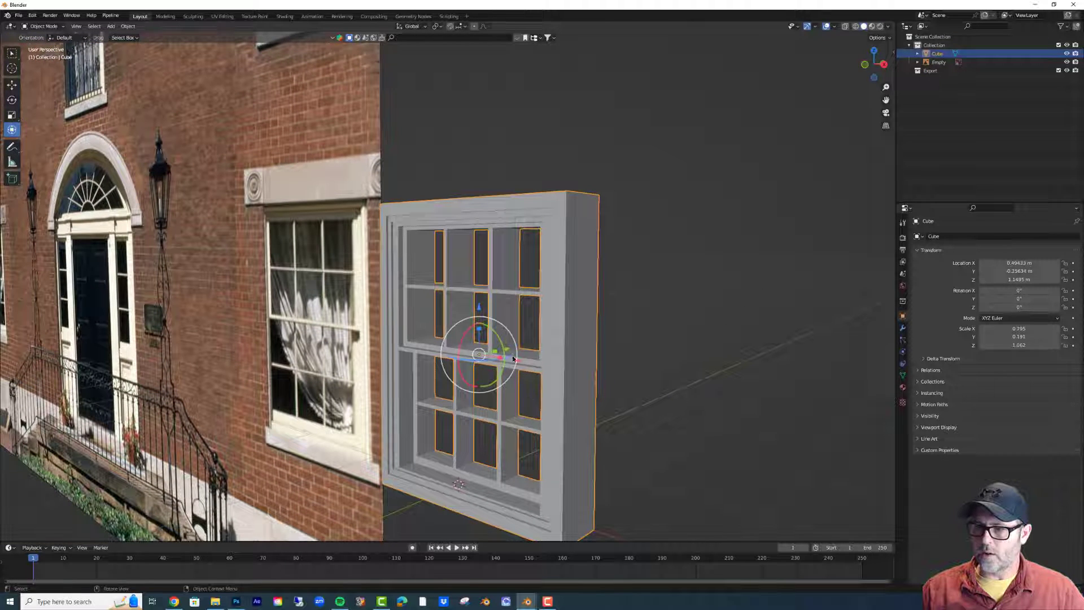
pyautogui.press('s')
pyautogui.press('y')
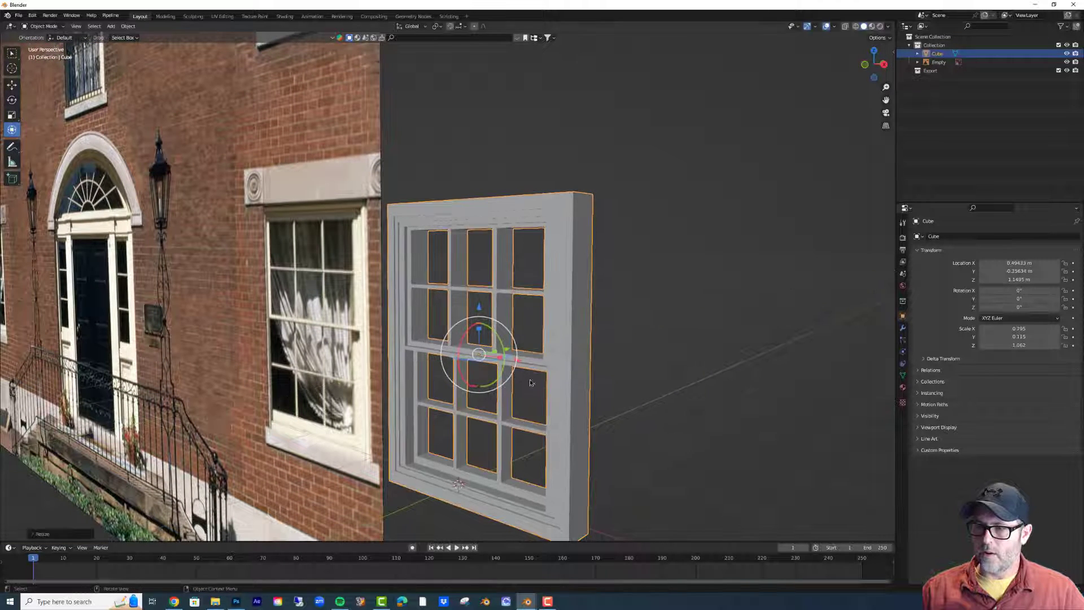
pyautogui.click(611, 417)
pyautogui.click(610, 418)
pyautogui.moveTo(611, 418); pyautogui.dragTo(610, 352, button='middle')
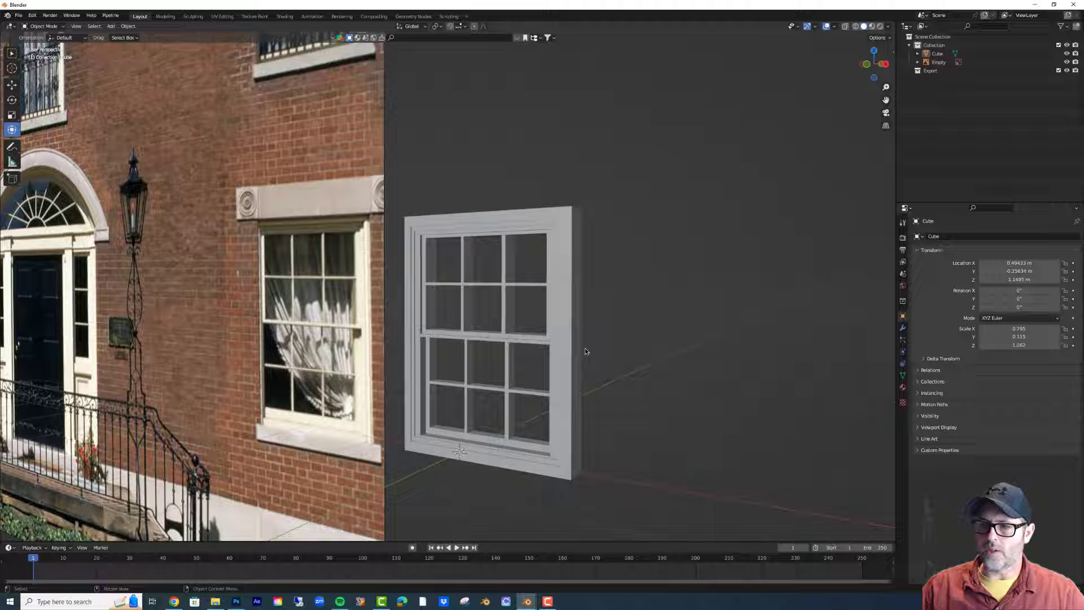
pyautogui.moveTo(586, 351); pyautogui.dragTo(617, 347, button='middle')
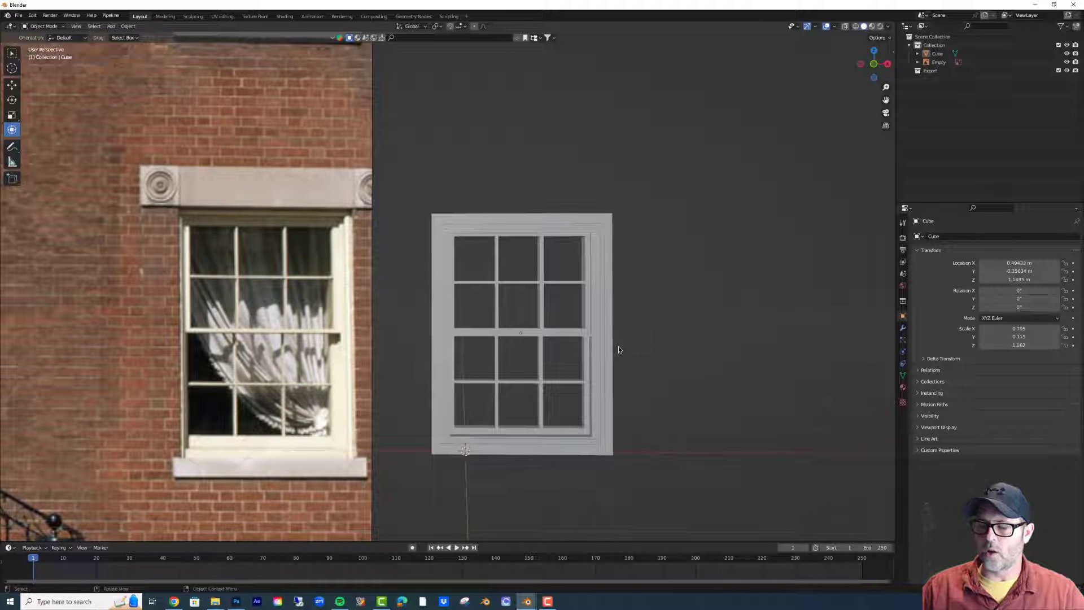
pyautogui.press('a')
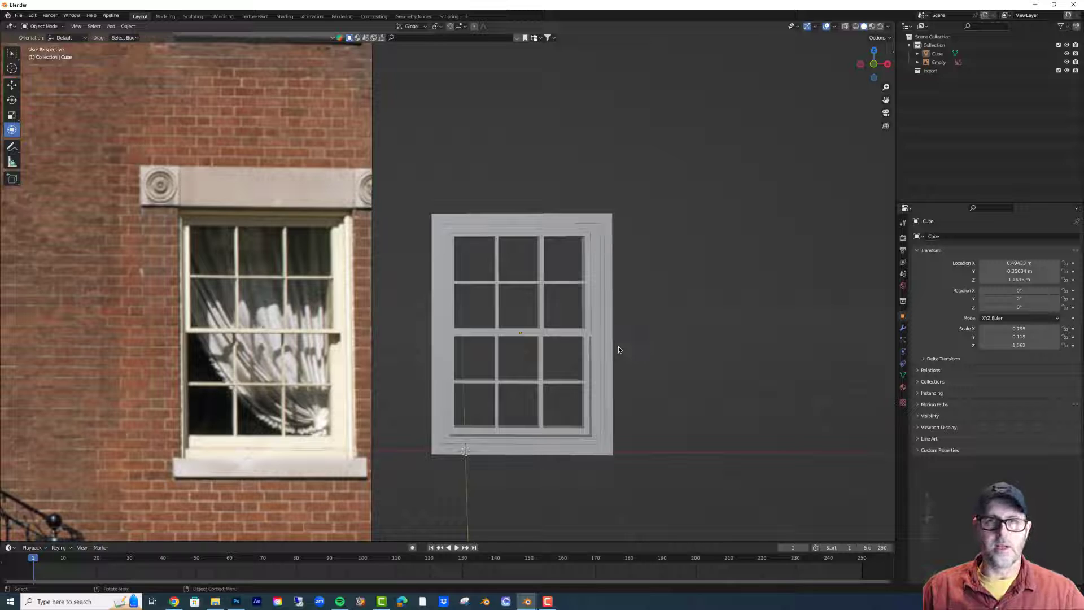